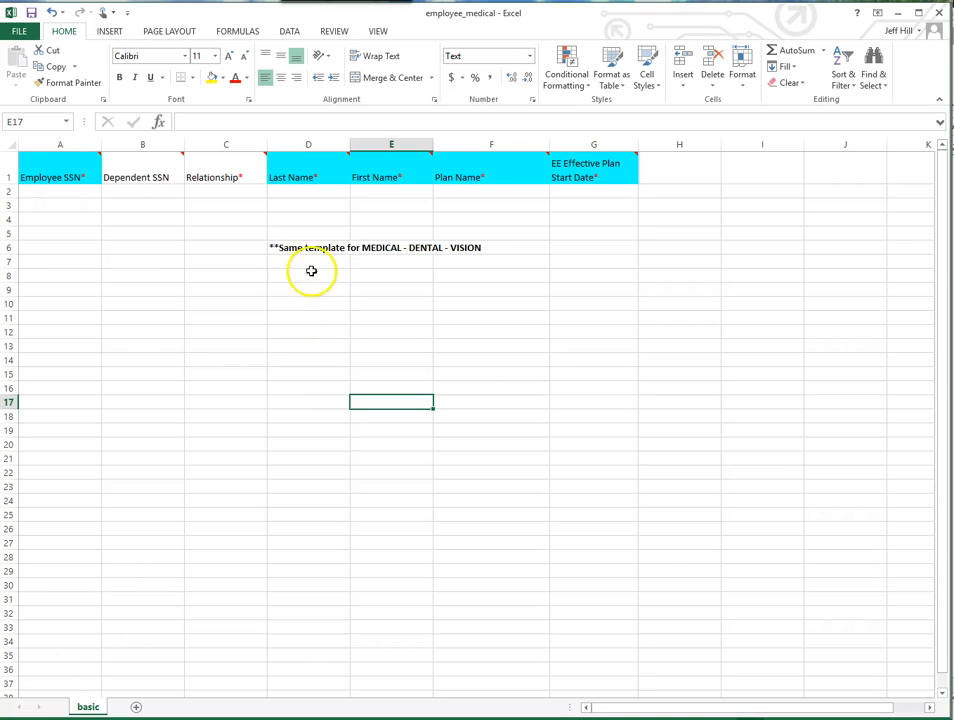
- Examine the medical import template's column headers, the Employee SSN comment and the note about medical, dental and vision use
left_click(468, 176)
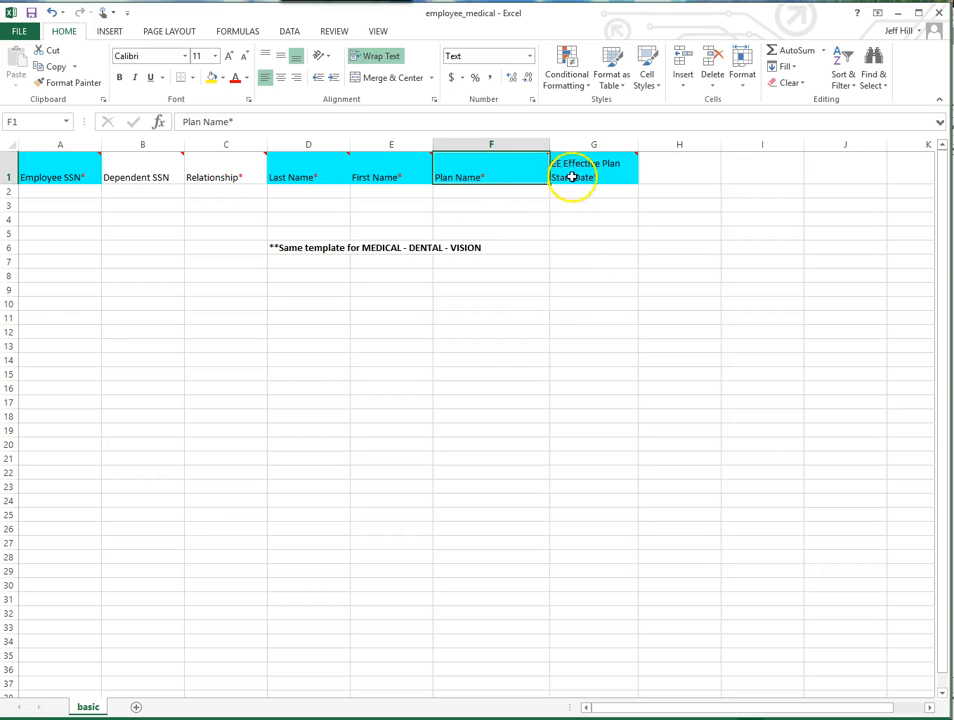
left_click(579, 192)
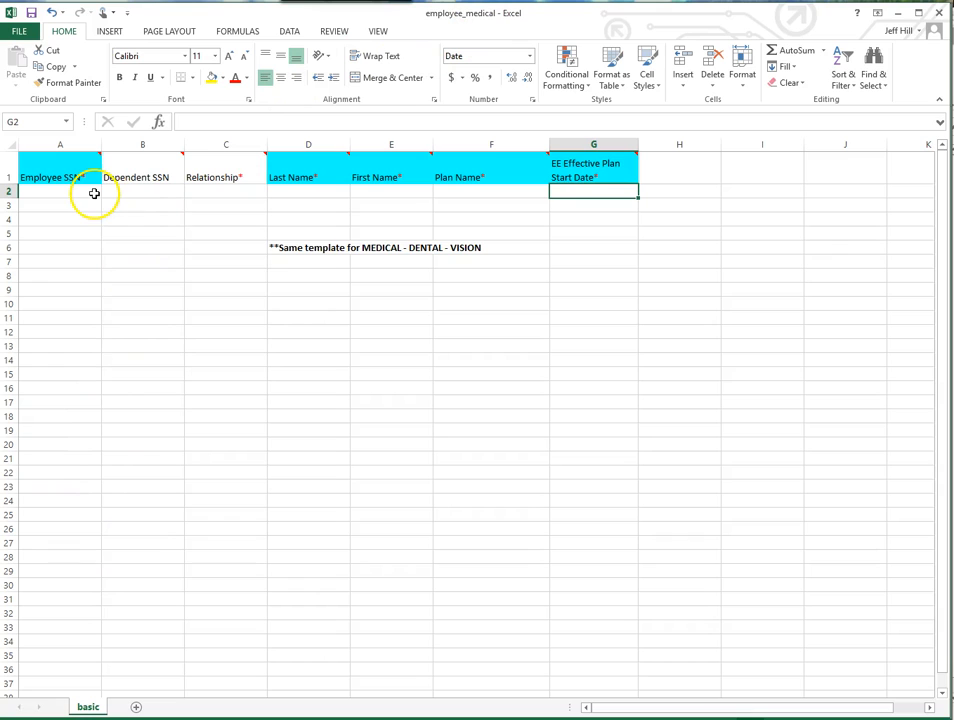
left_click_drag(309, 248, 477, 249)
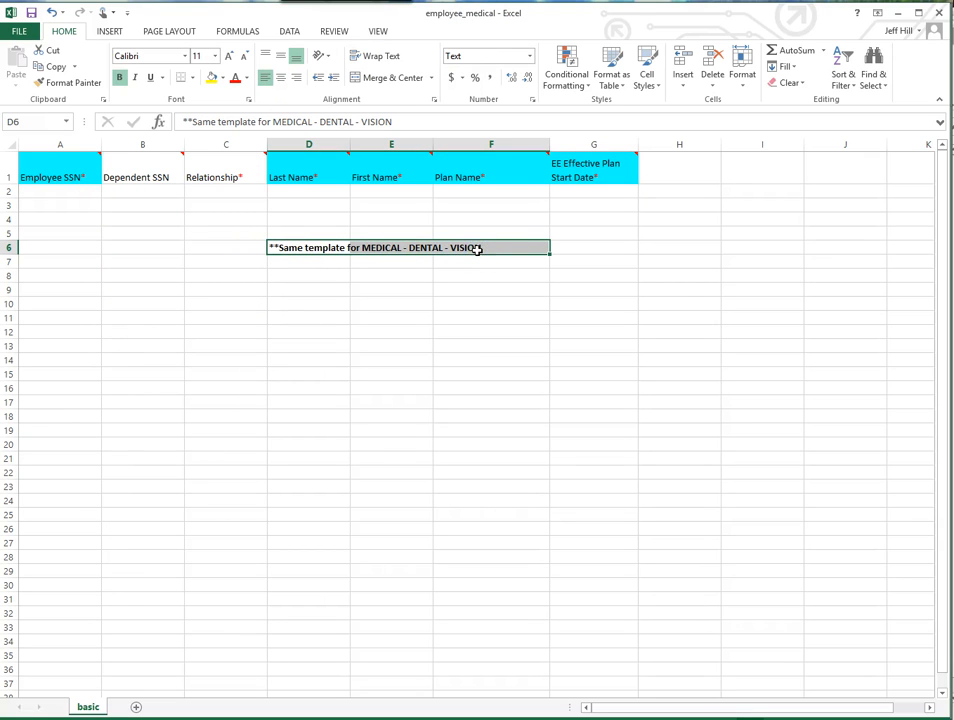
left_click(249, 359)
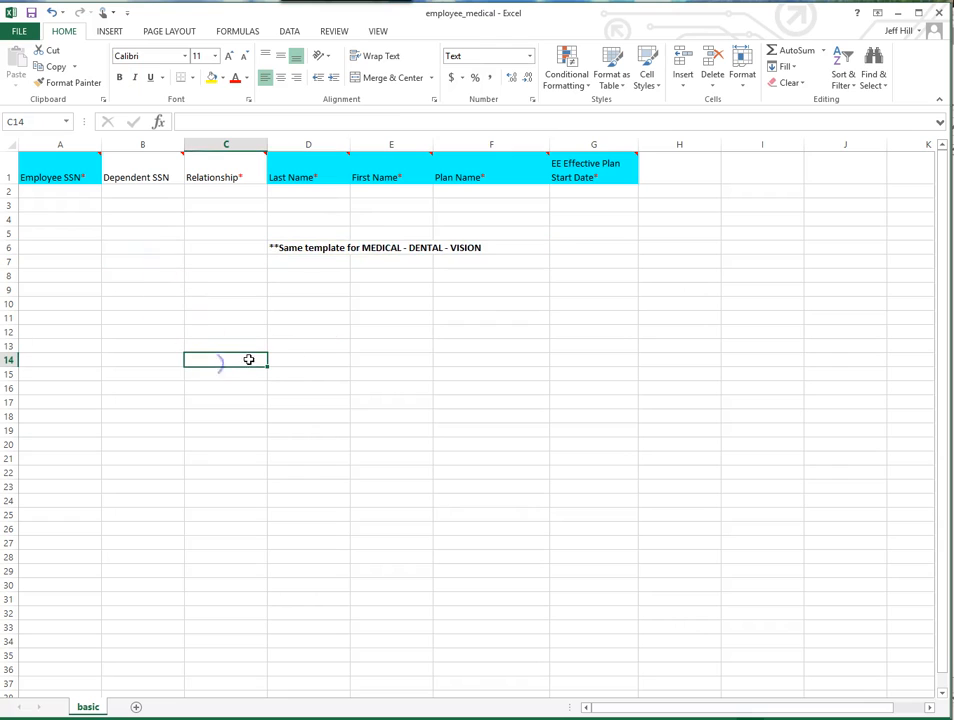
left_click(426, 248)
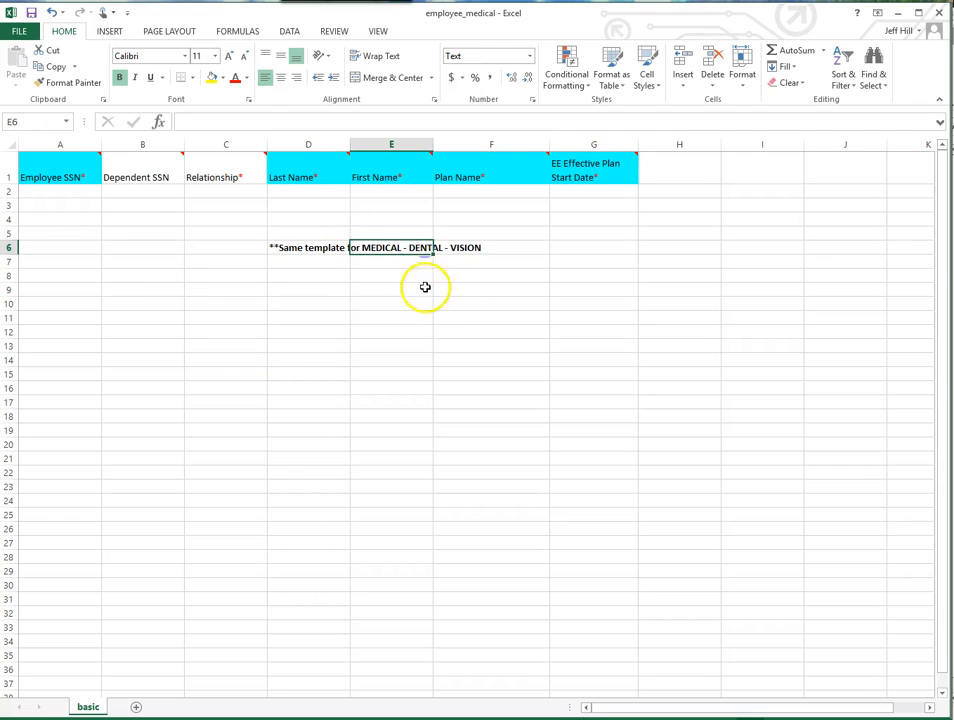
left_click(472, 250)
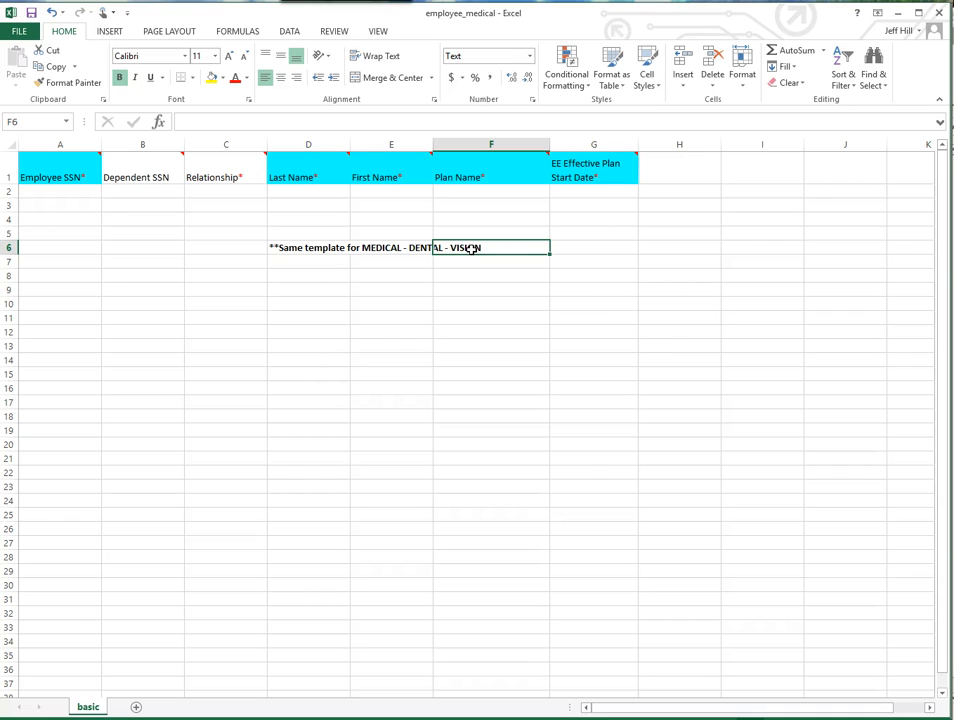
left_click(283, 390)
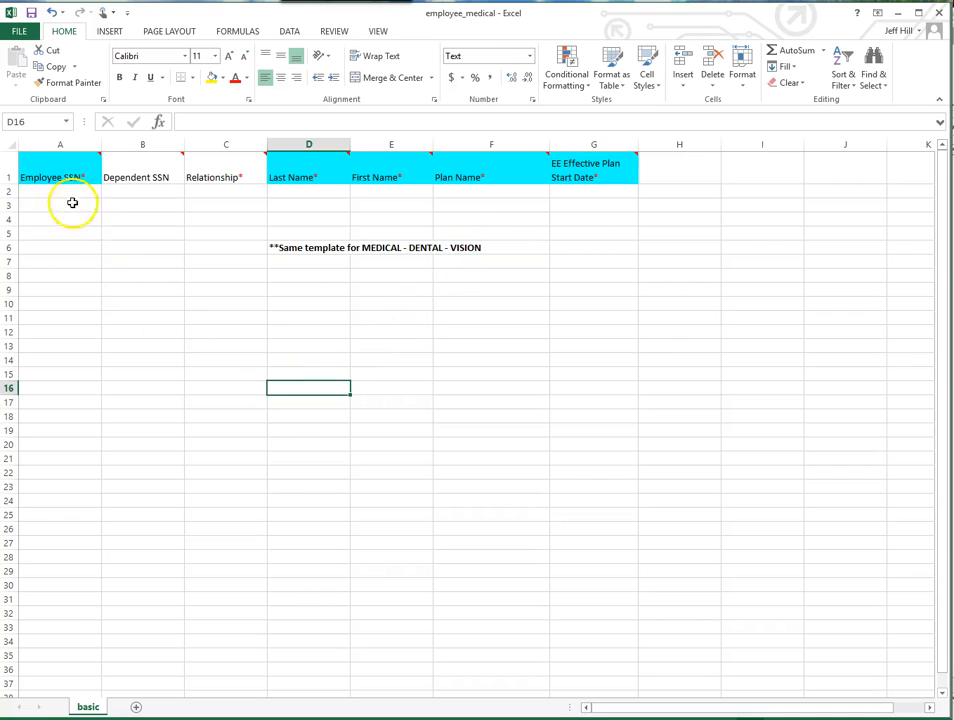
left_click(59, 175)
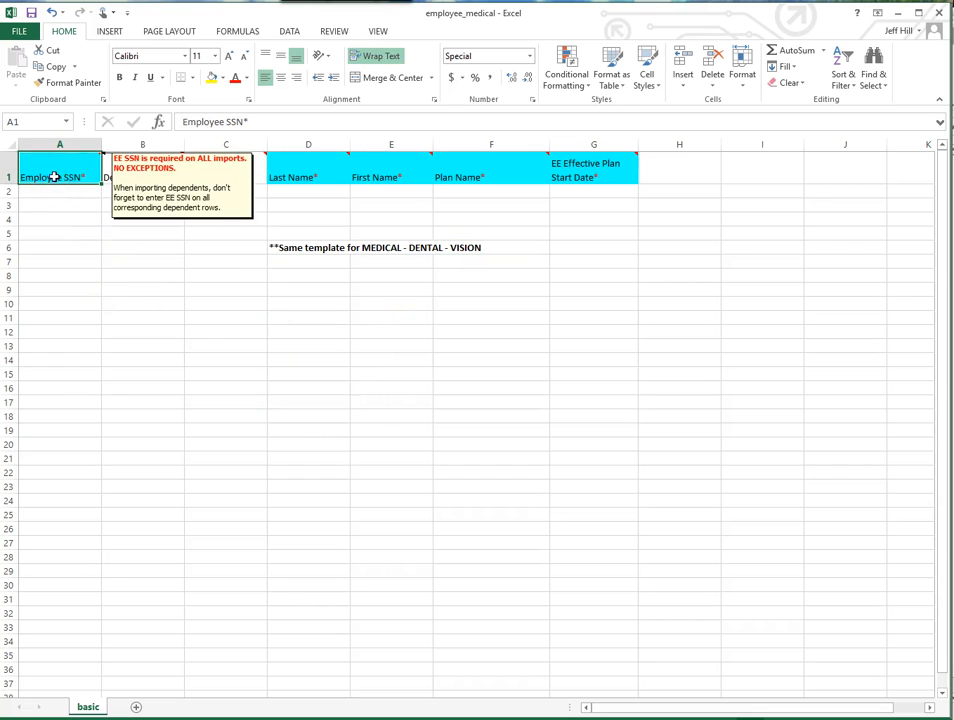
left_click(123, 192)
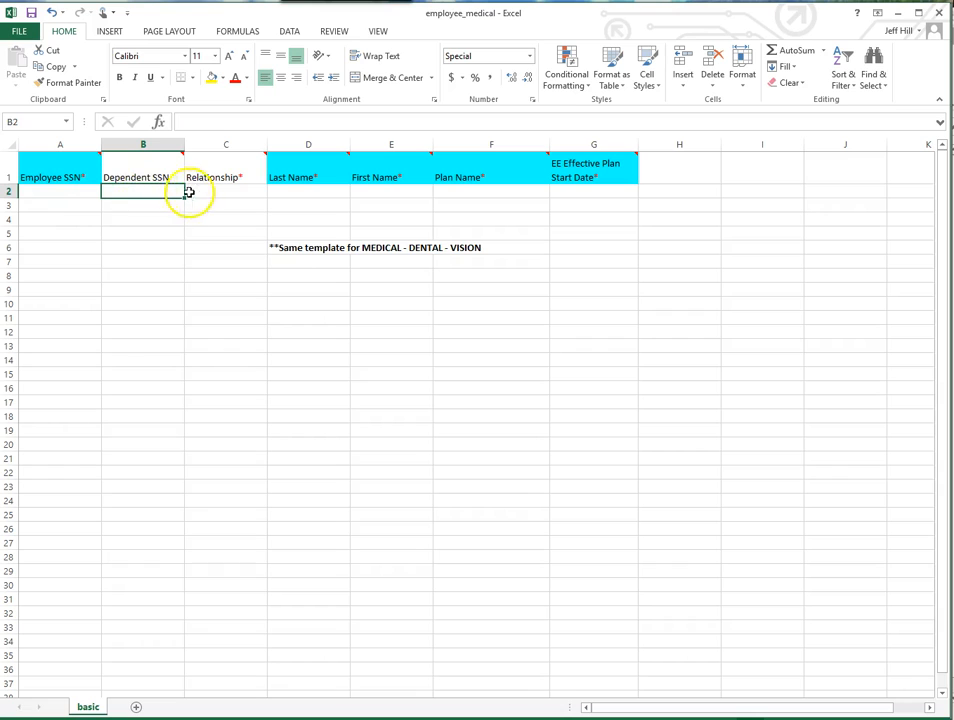
- Enter the employee's SSN, last name and first name in row 2 of the medical template
left_click(53, 193)
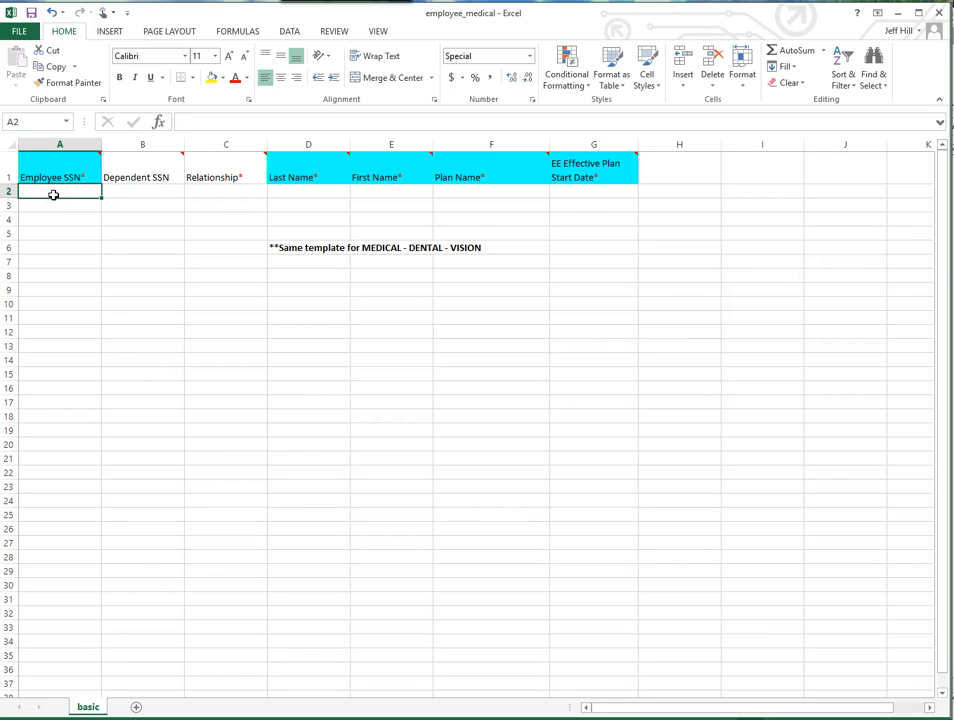
type("111-")
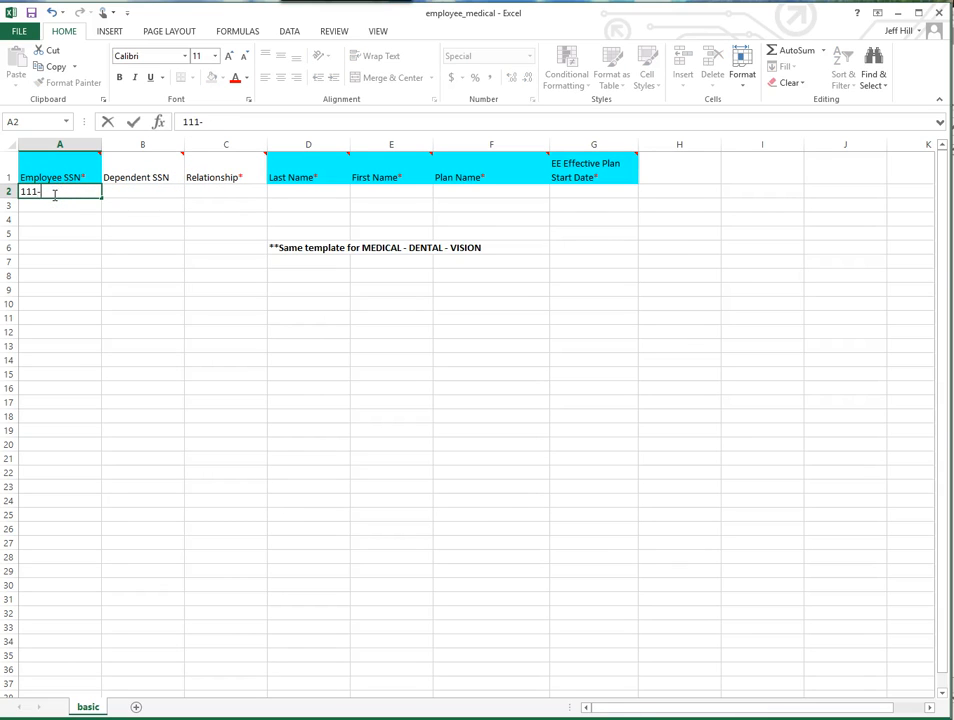
type("22-3333")
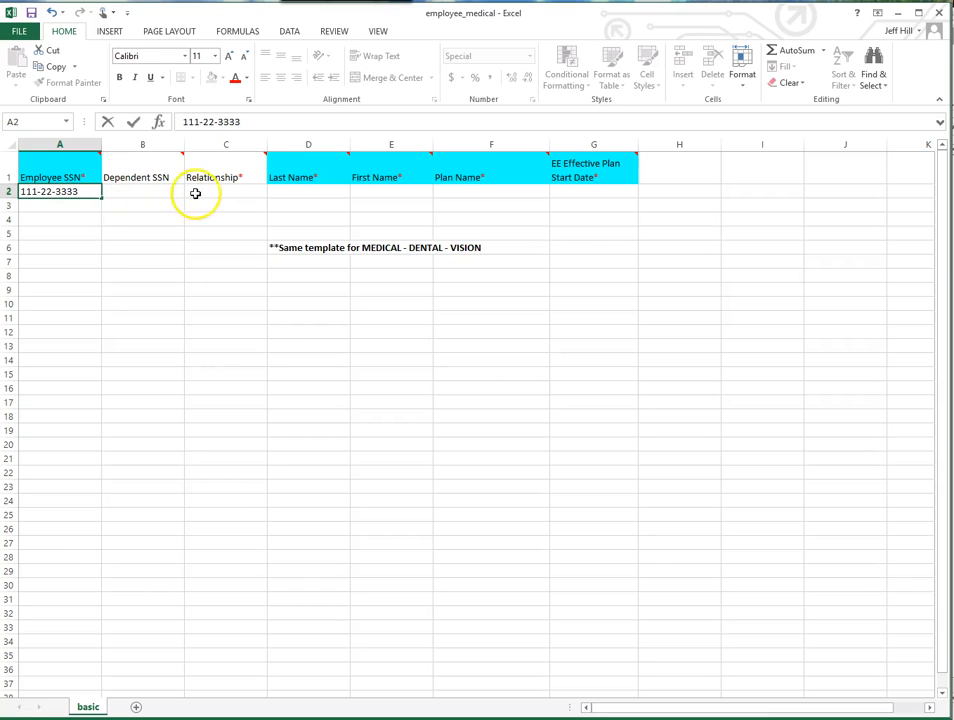
left_click(288, 193)
type("smith")
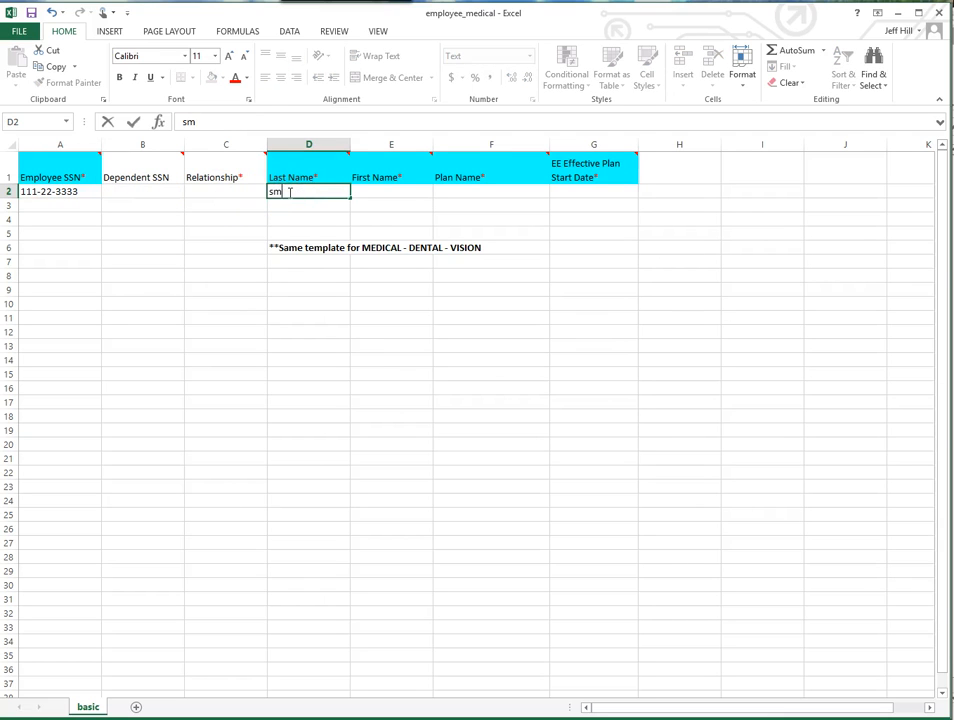
left_click(375, 192)
type("joe")
- Fill in row 2's Plan Name as medical and its EE Effective Plan Start Date as 1-1-2015
left_click(462, 190)
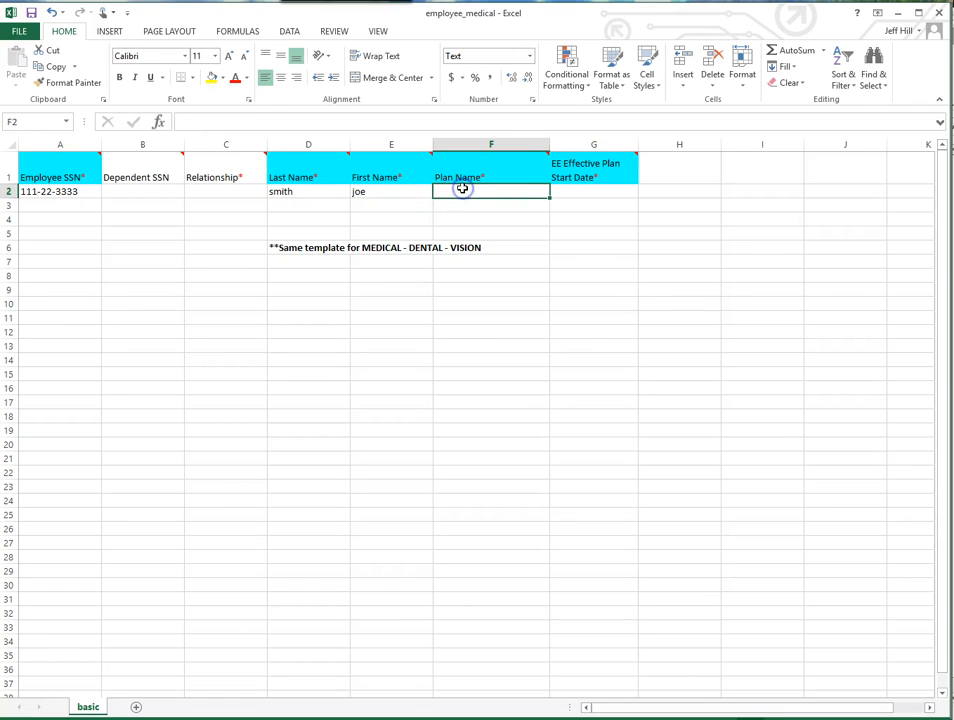
type("medical")
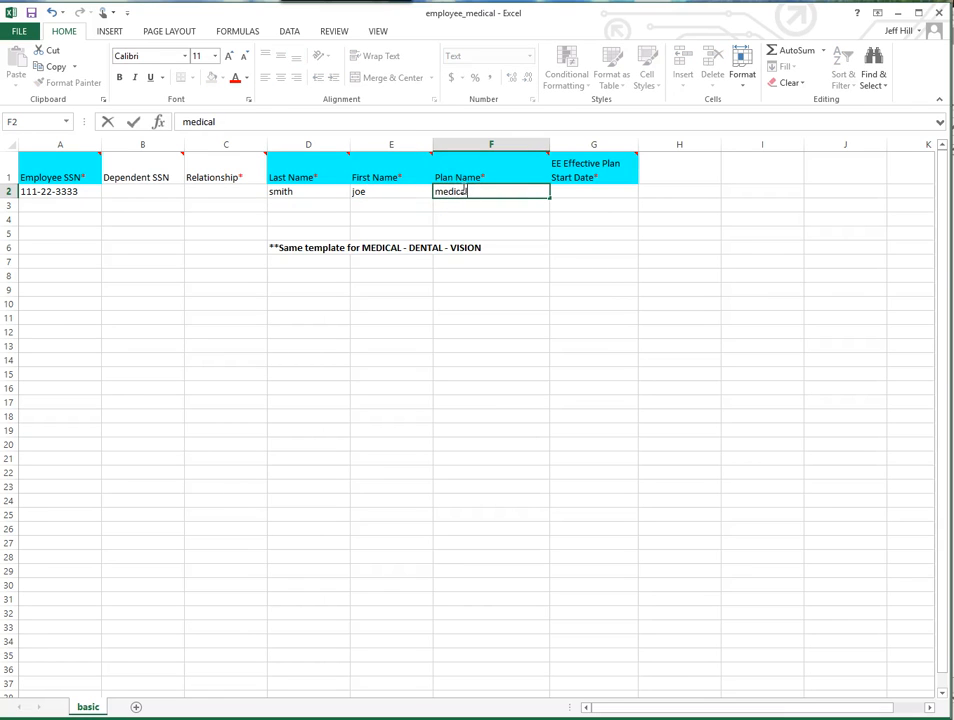
left_click(568, 190)
type("1-1-2015")
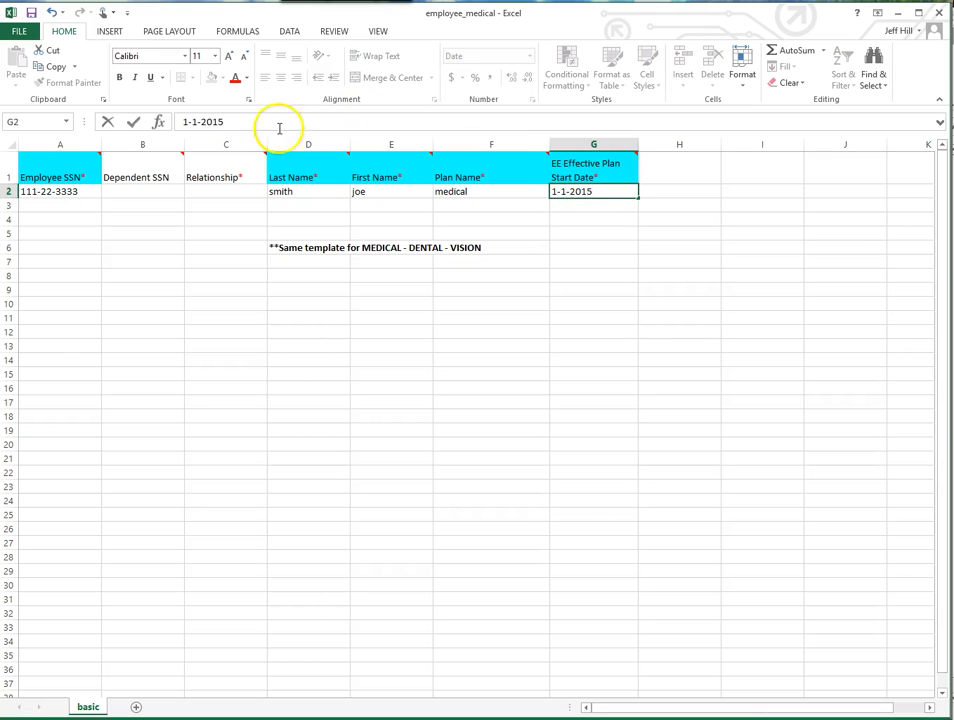
- Enter the dependent's SSN in row 3 and set the Relationship to spouse
left_click(119, 207)
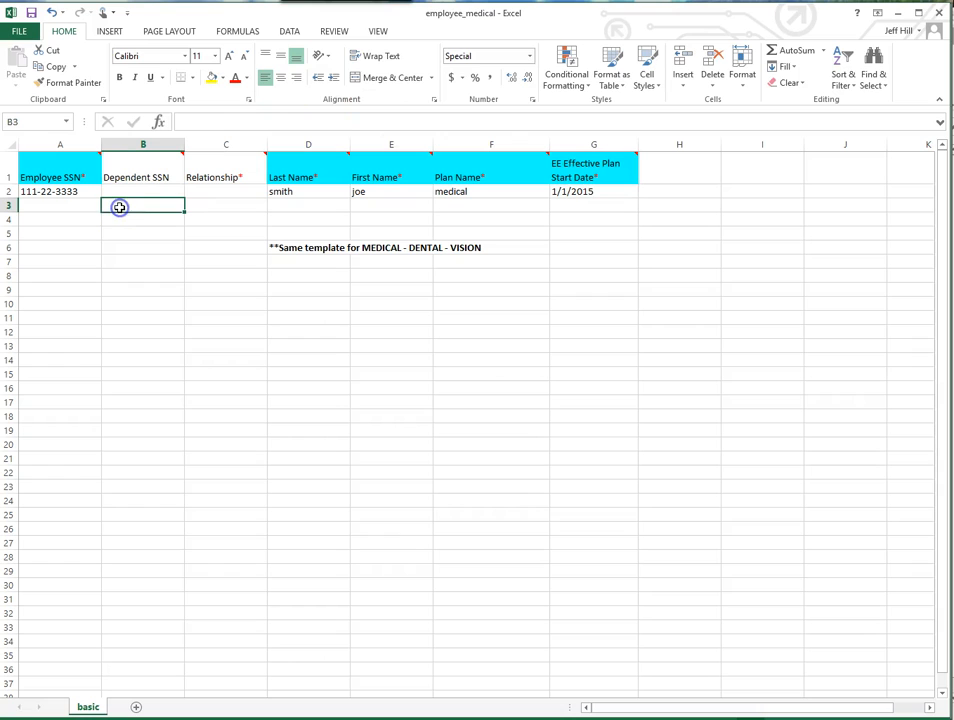
type("112")
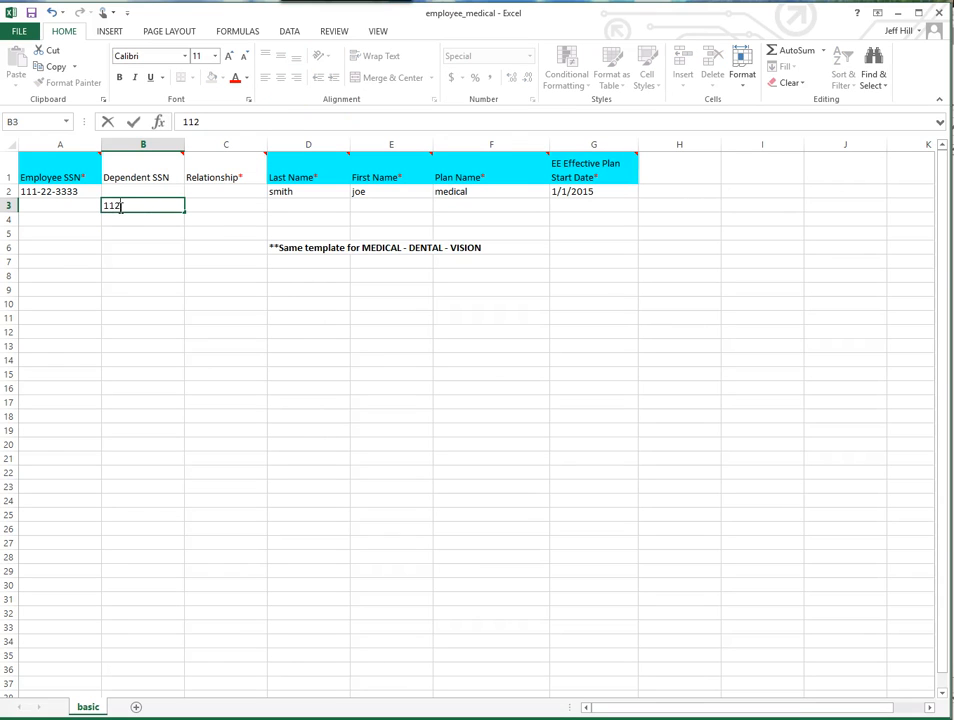
type("-66-5874")
left_click(216, 205)
type("spouse")
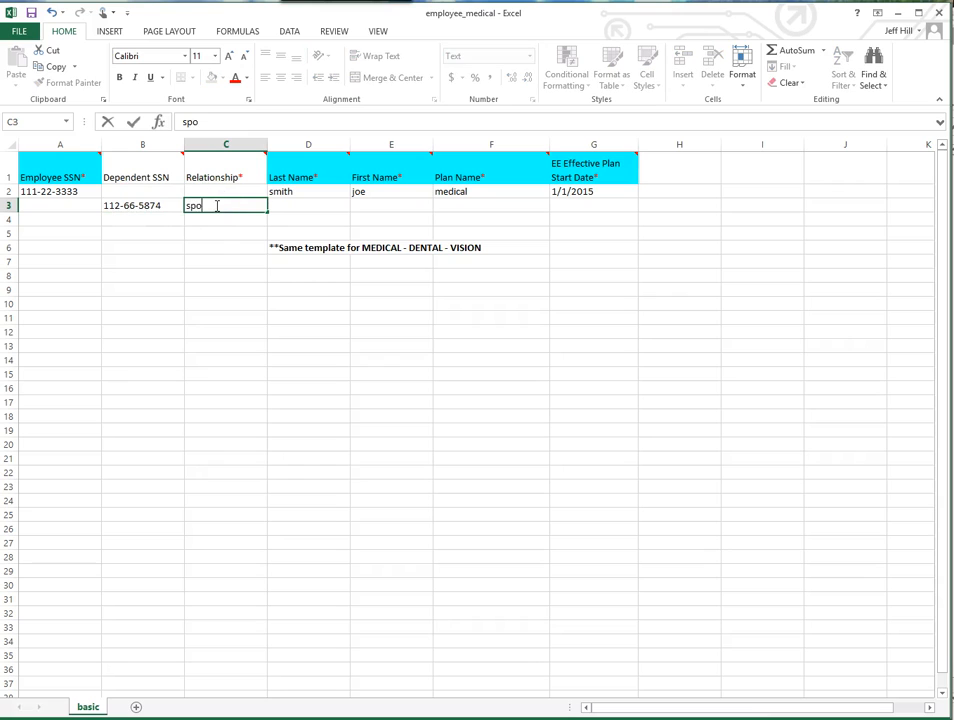
left_click(224, 290)
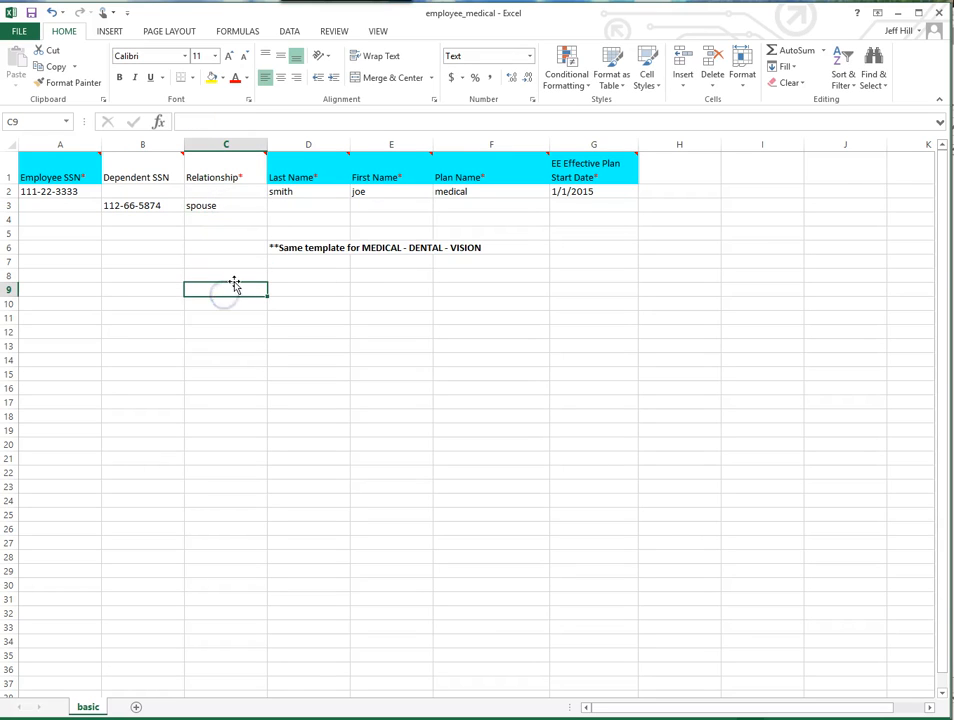
- Enter the same employee's SSN in the Employee SSN column of the dependent's row 3
left_click(66, 206)
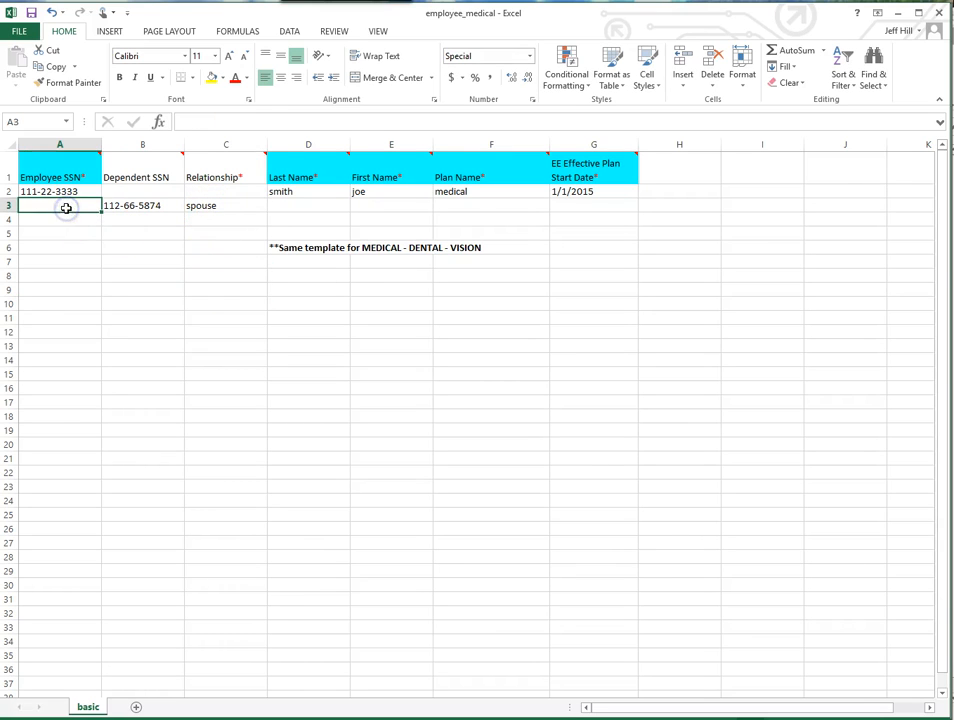
type("111-")
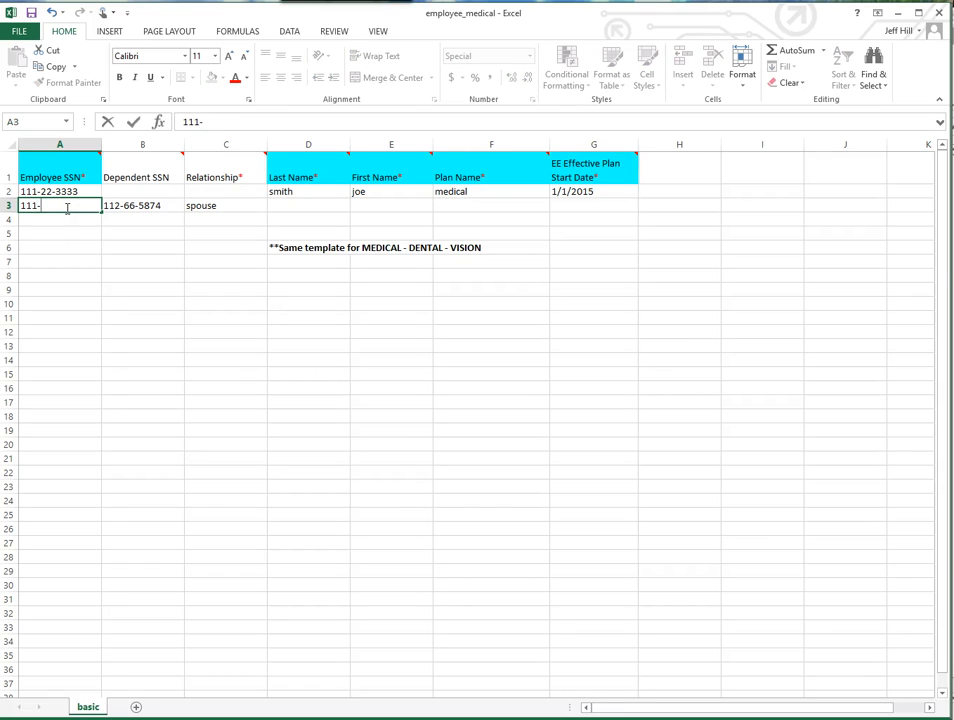
type("22-3333")
left_click(128, 313)
- Enter the spouse's last name and first name in row 3
left_click(128, 205)
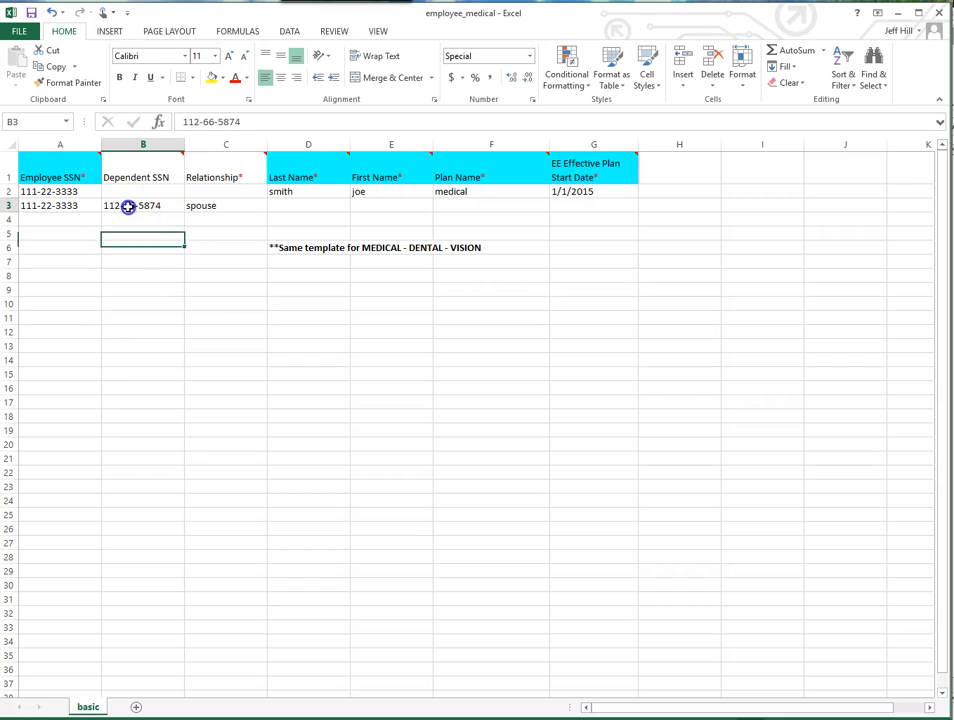
left_click(218, 206)
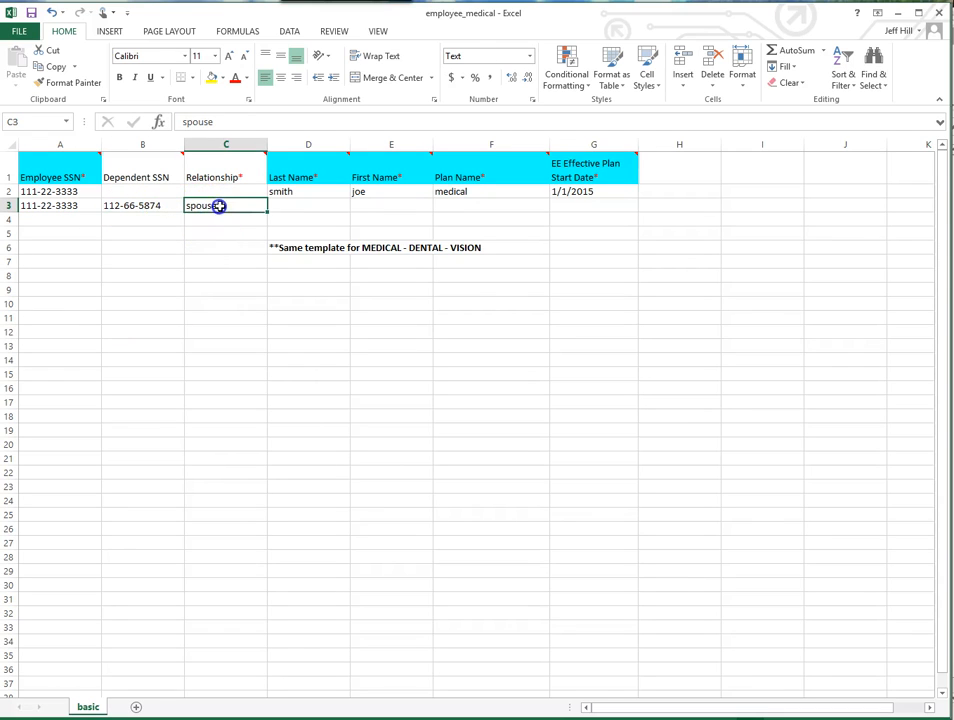
left_click(288, 206)
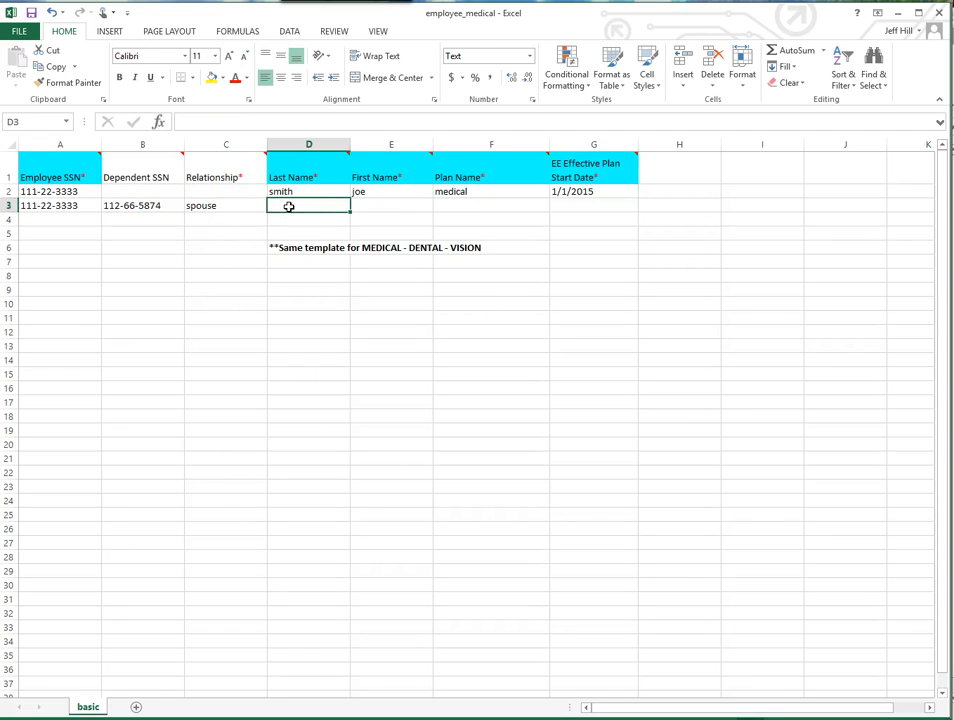
type("smith")
key("Tab")
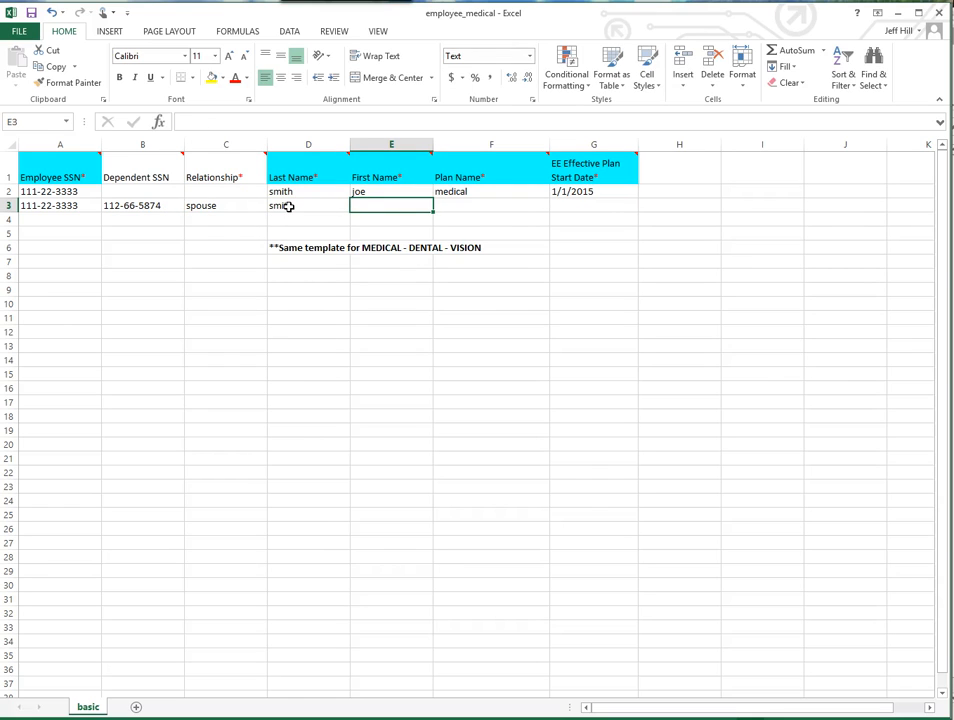
type("kathy")
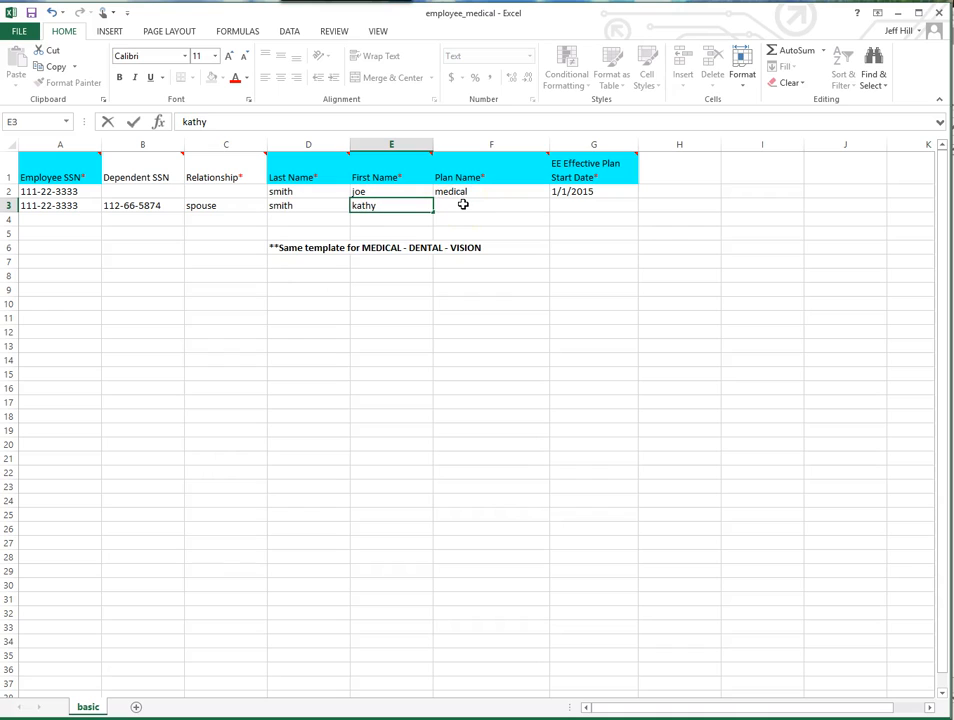
- Fill in the spouse row's Plan Name as medical and its EE Effective Plan Start Date as 1-1-2015
left_click(463, 204)
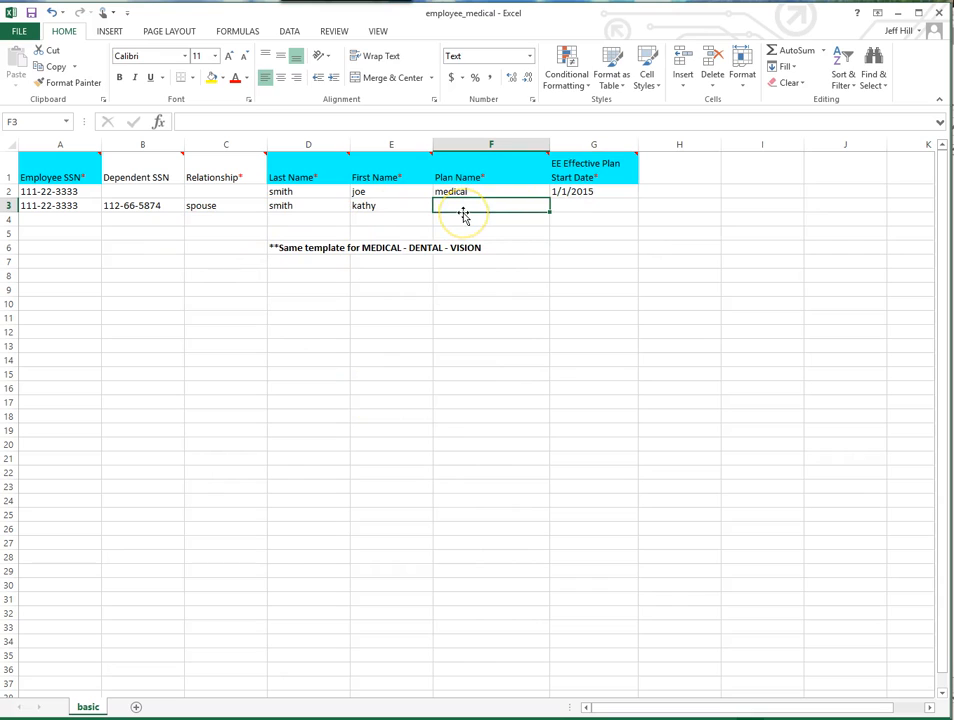
type("medical")
left_click(568, 205)
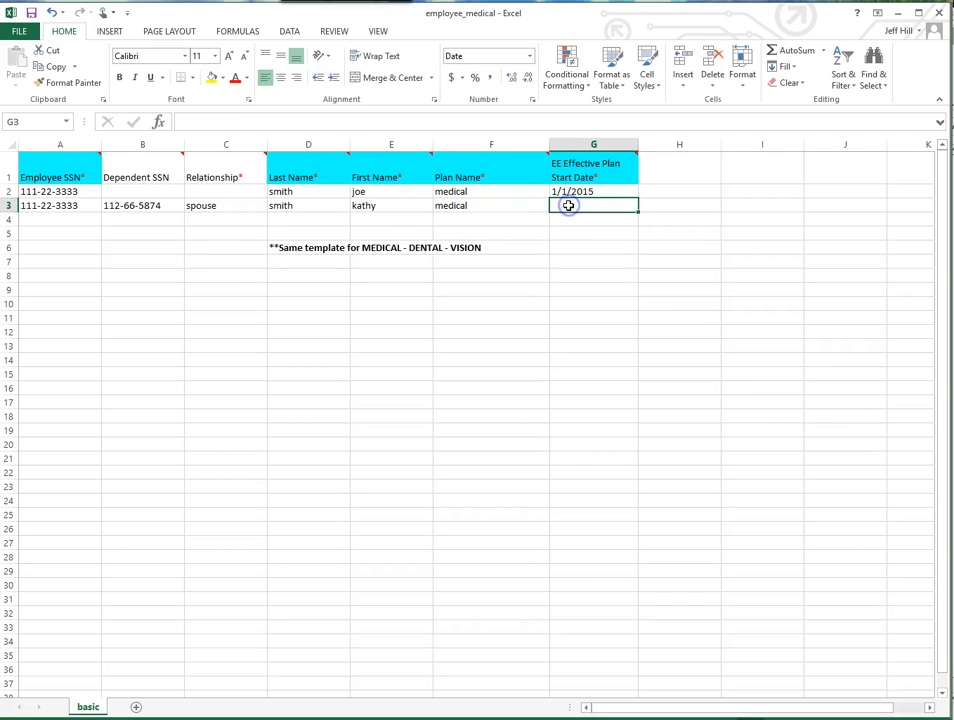
type("1")
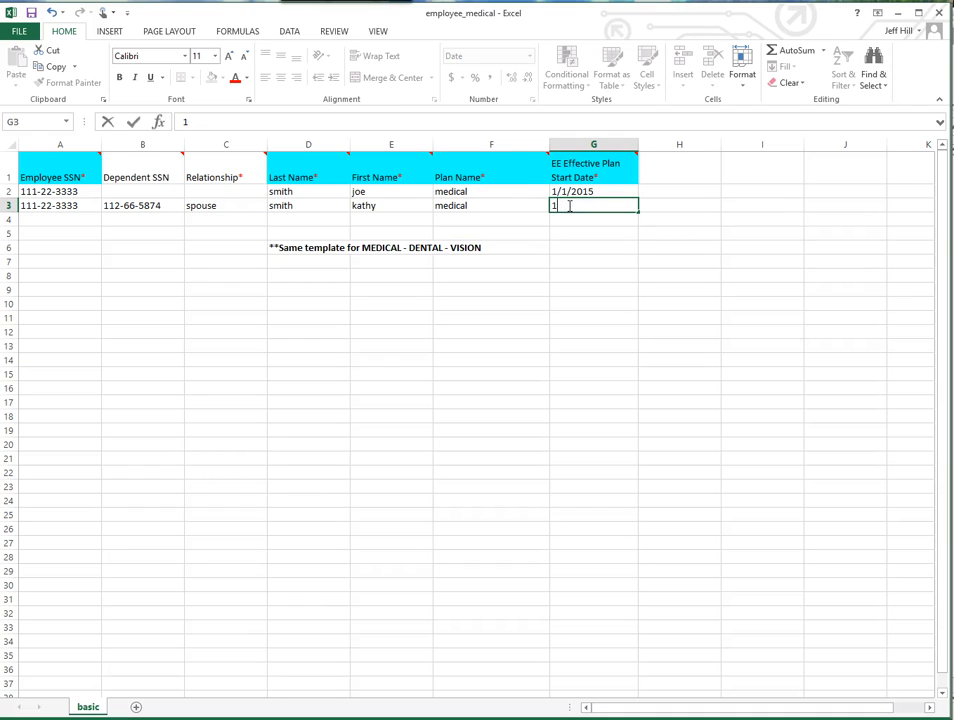
type("-1-2015")
left_click(562, 291)
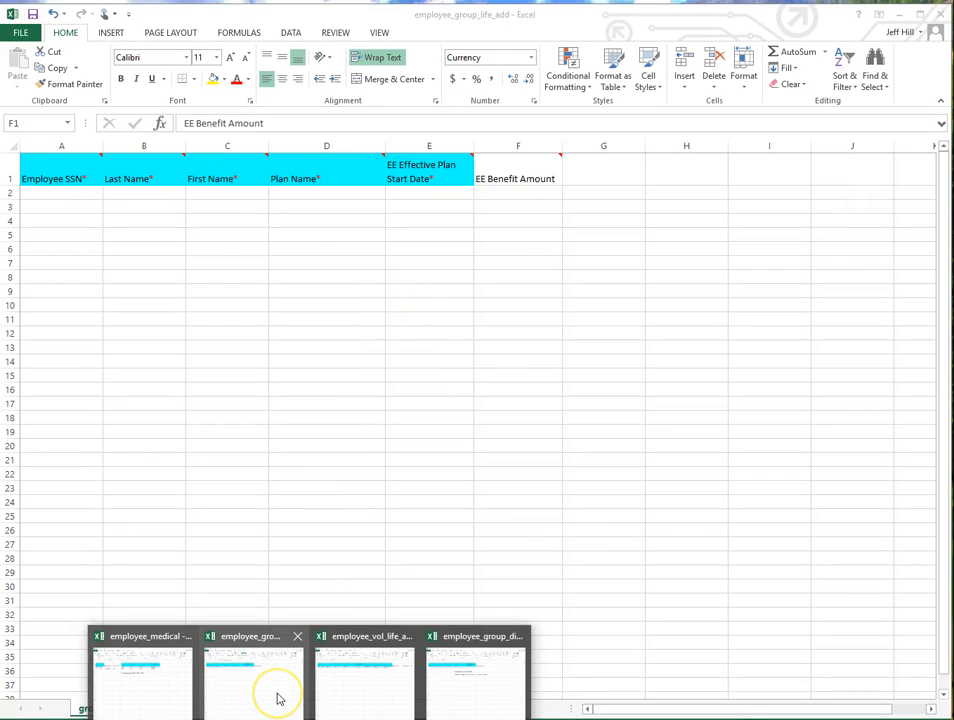
- Switch to the employee_group_life_add workbook and enter 50000 as the EE Benefit Amount in cell F2
left_click(270, 688)
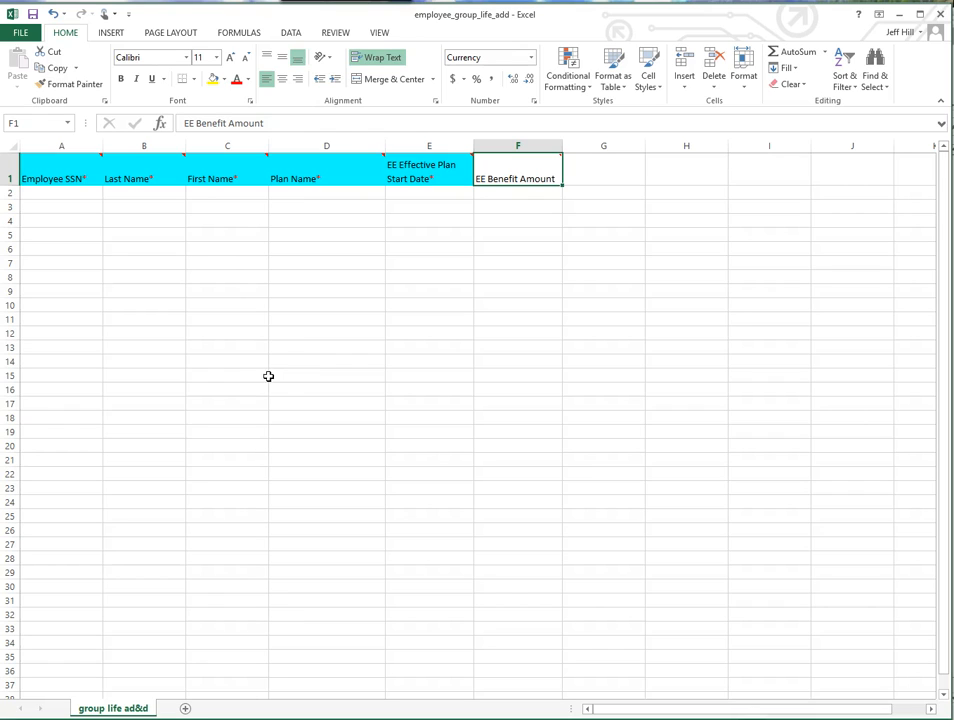
mouse_move(527, 177)
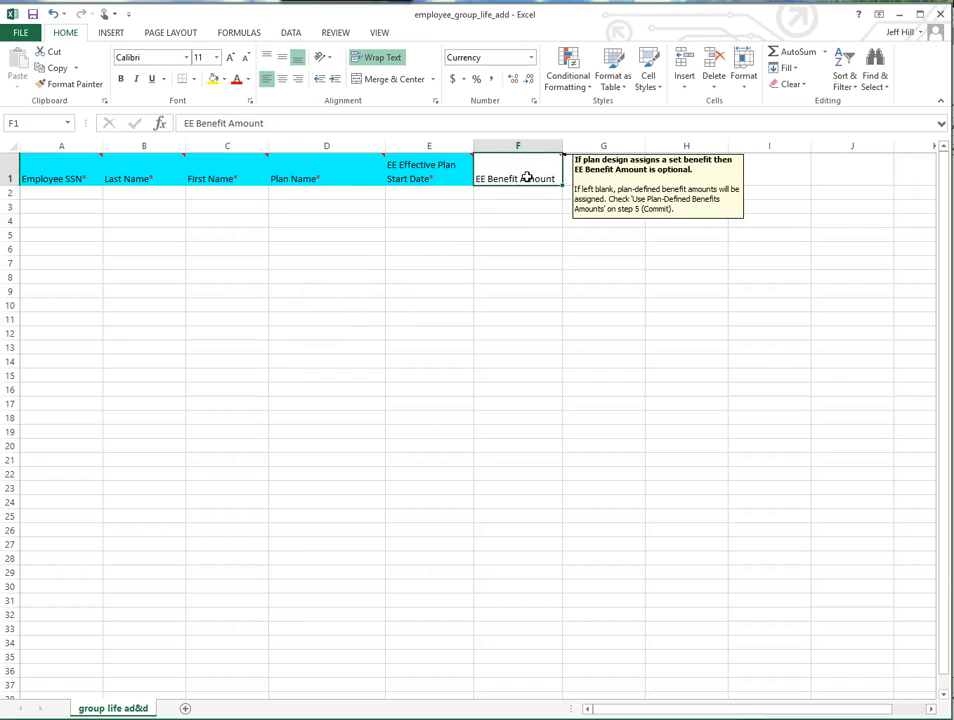
left_click(526, 192)
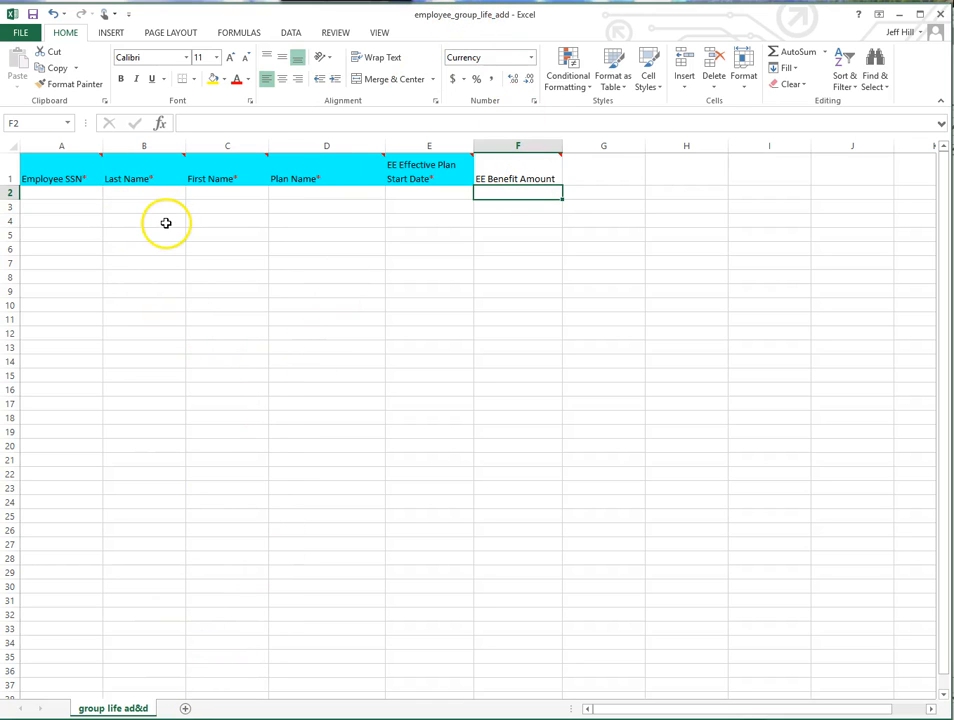
double_click(501, 192)
type("50000")
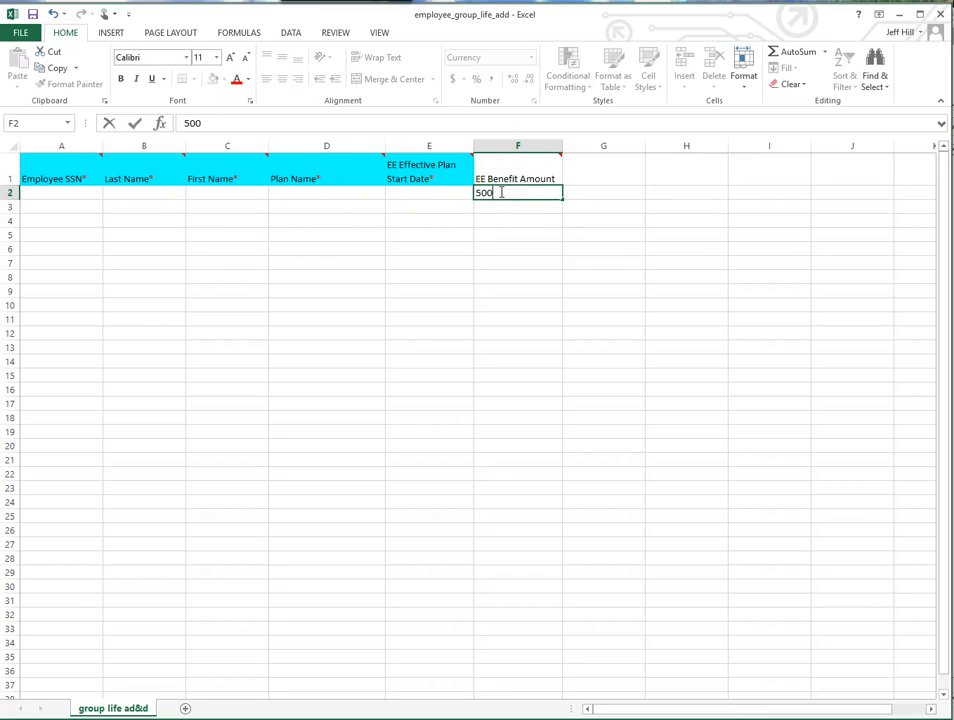
- Commit the 50000 entry in cell F2, review the EE Benefit Amount column's note and reselect F2
left_click(517, 292)
mouse_move(528, 177)
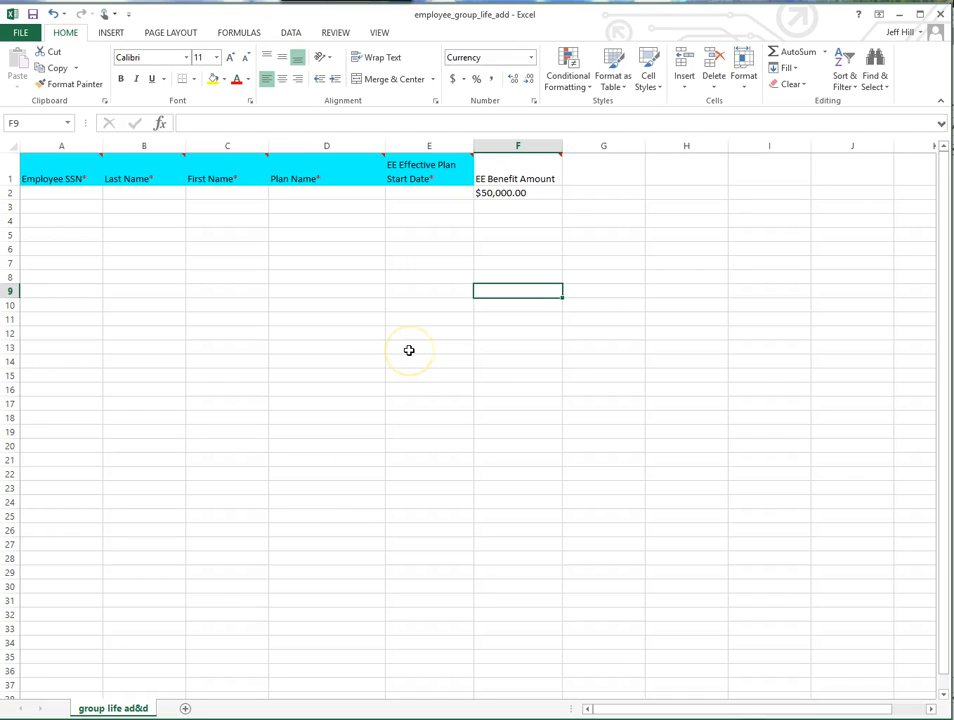
left_click(490, 193)
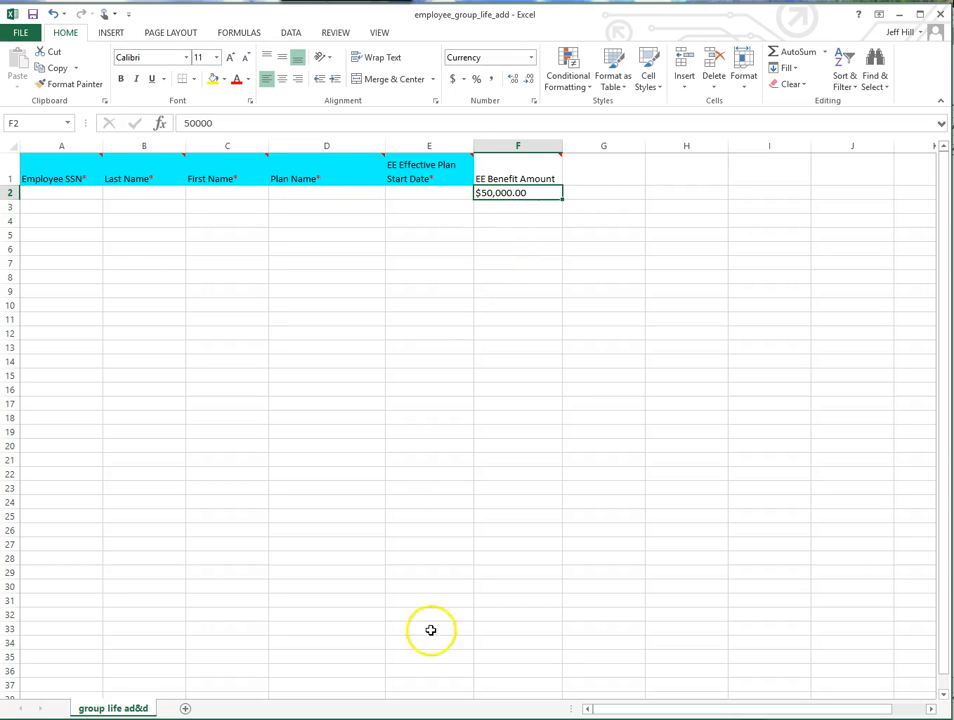
- Switch to the employee_vol_life_add workbook and review the example sheet's employee columns and the SP and CH Benefit Amount headers
left_click(310, 719)
left_click(350, 676)
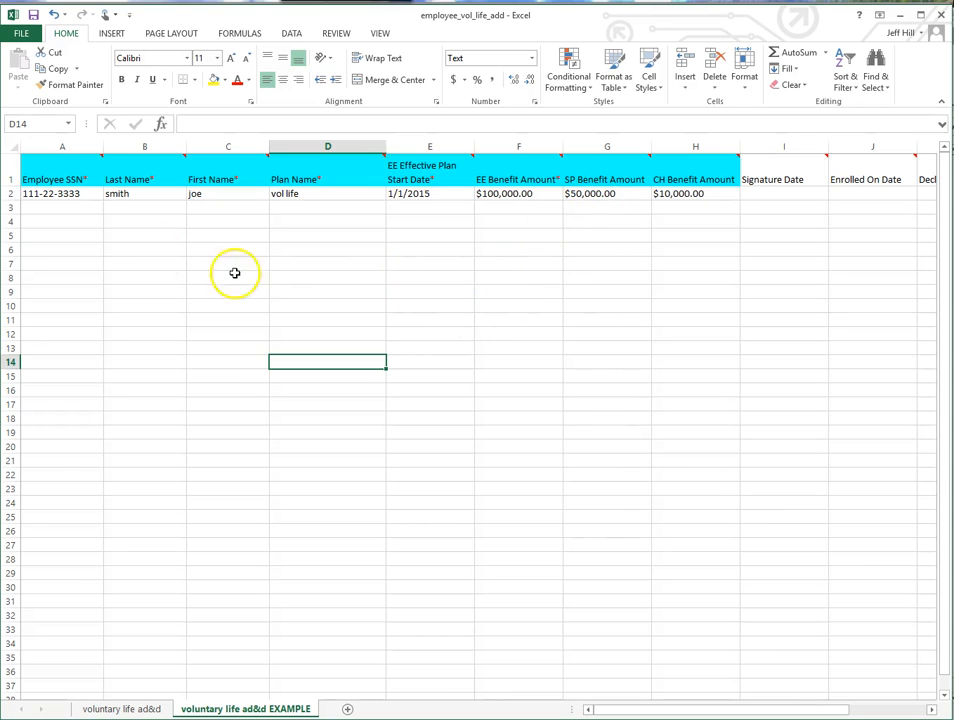
left_click(53, 197)
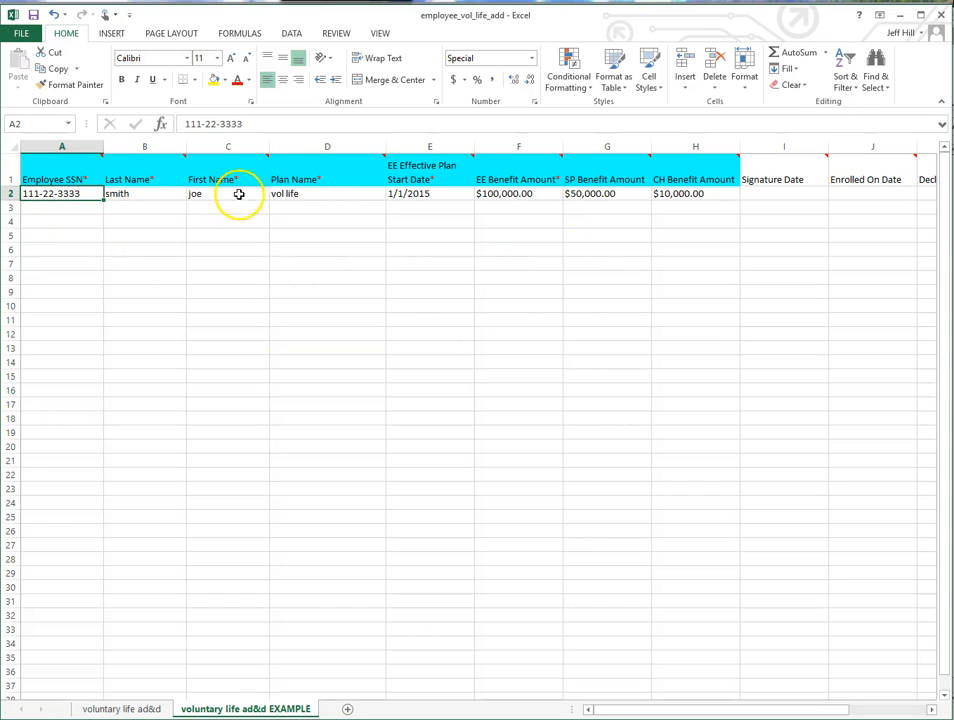
left_click(592, 177)
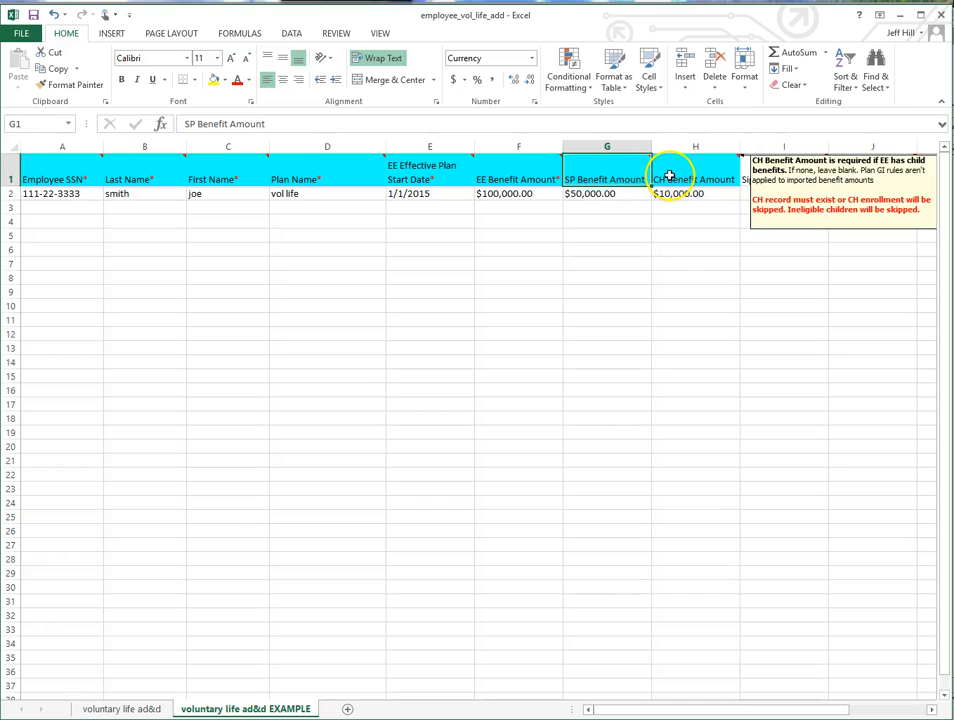
left_click_drag(603, 208, 686, 273)
left_click(613, 377)
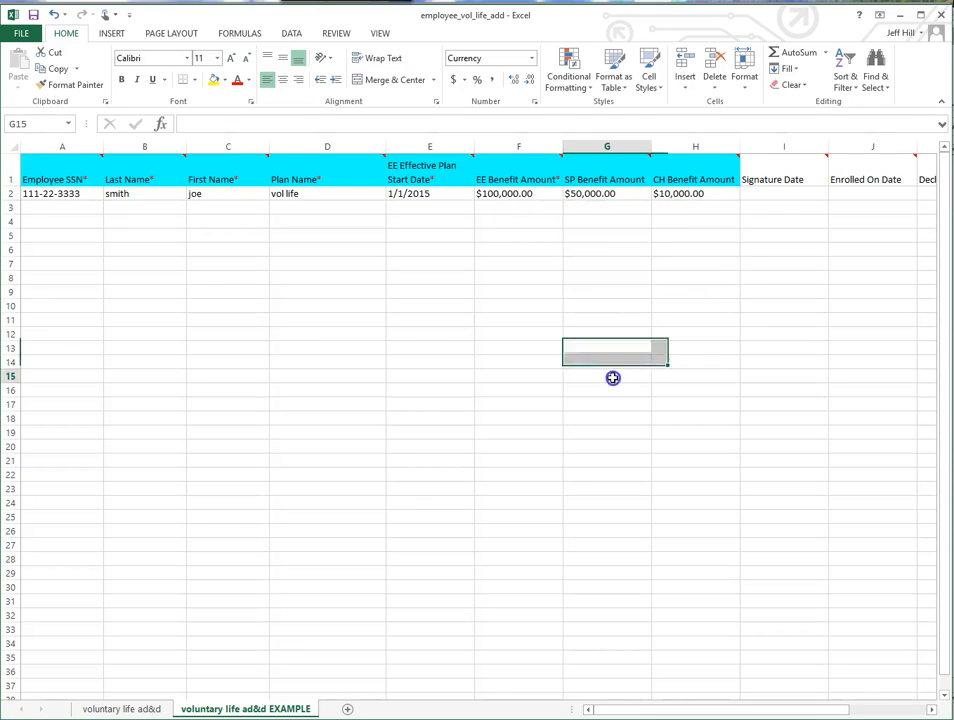
- Inspect the example row's spouse and child benefit amounts in G2 and H2 and read the notes on their column headers
left_click(583, 194)
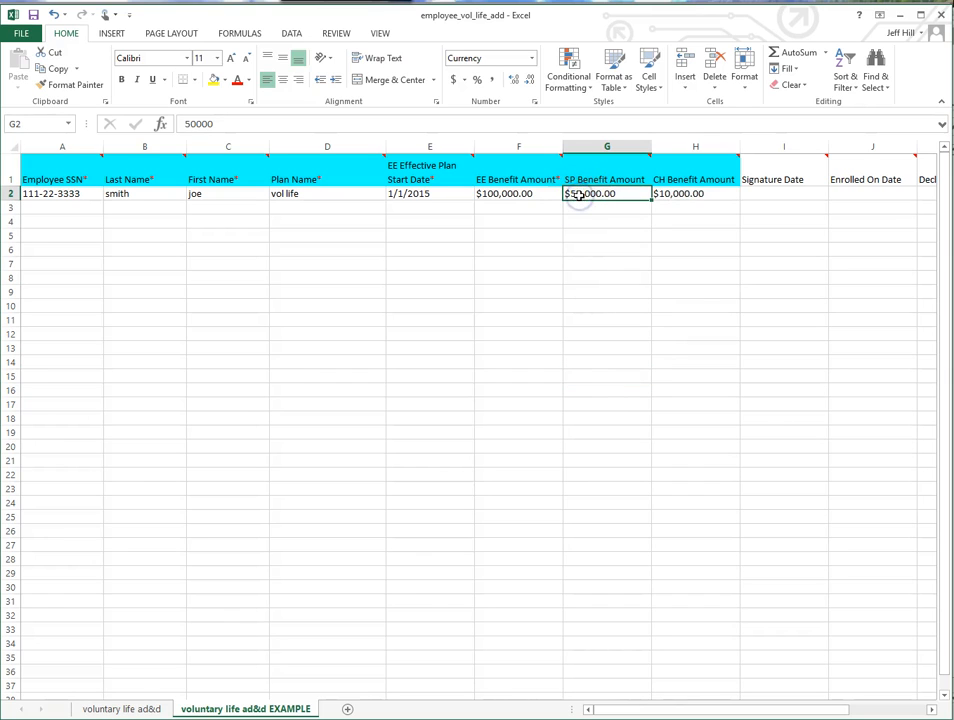
left_click(703, 195)
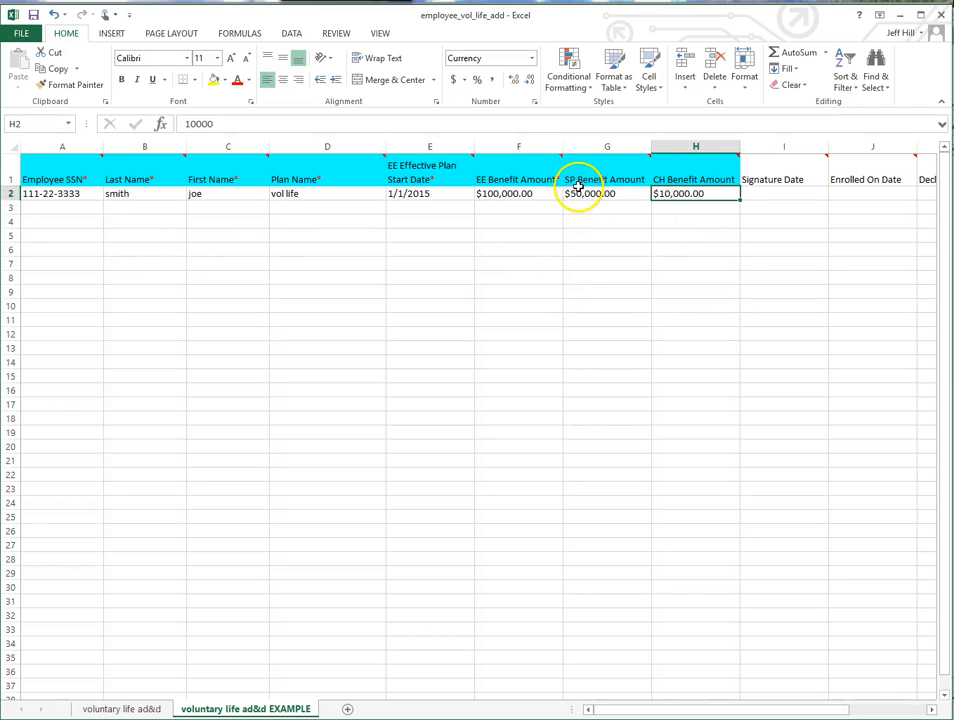
mouse_move(582, 182)
mouse_move(663, 180)
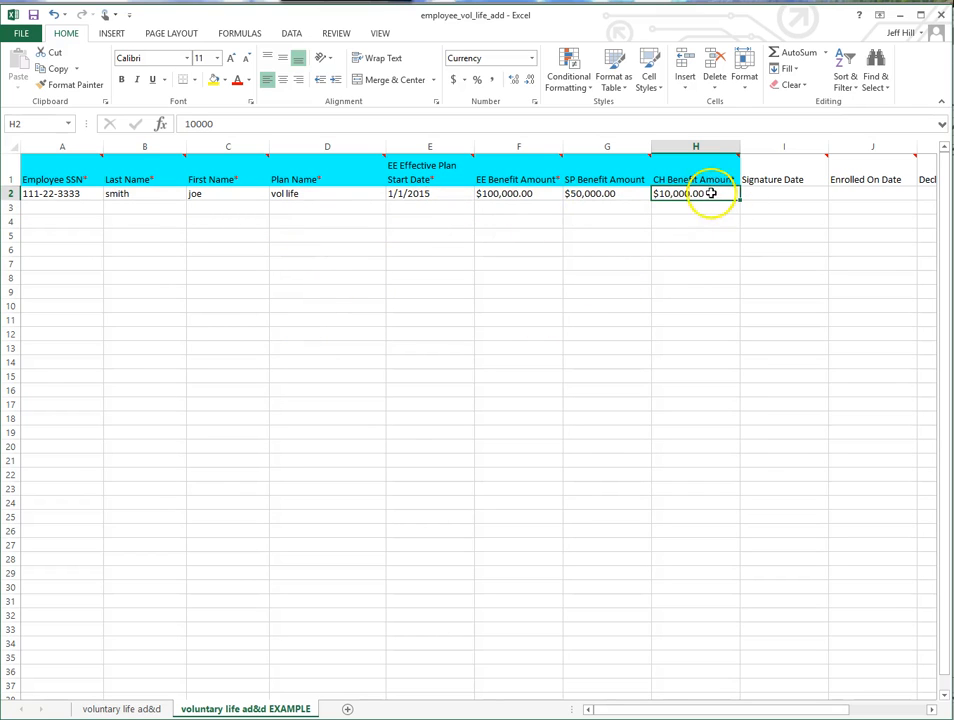
mouse_move(706, 178)
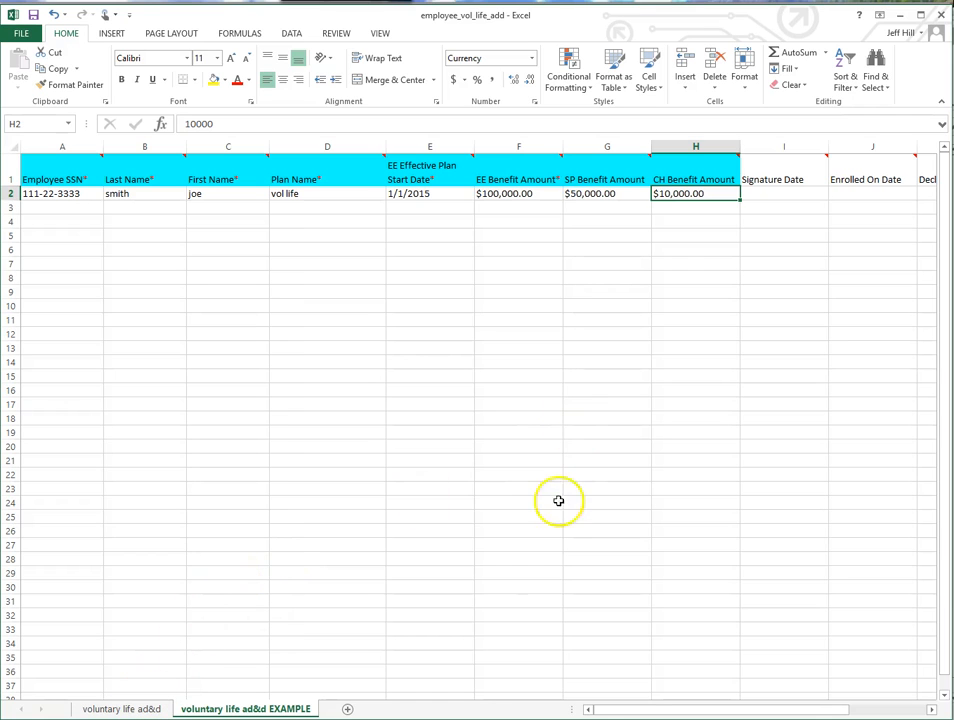
- Switch to the employee_group_disability workbook and review its Employee SSN column and the plan usage notes in rows 5 and 7
left_click_drag(637, 712, 605, 709)
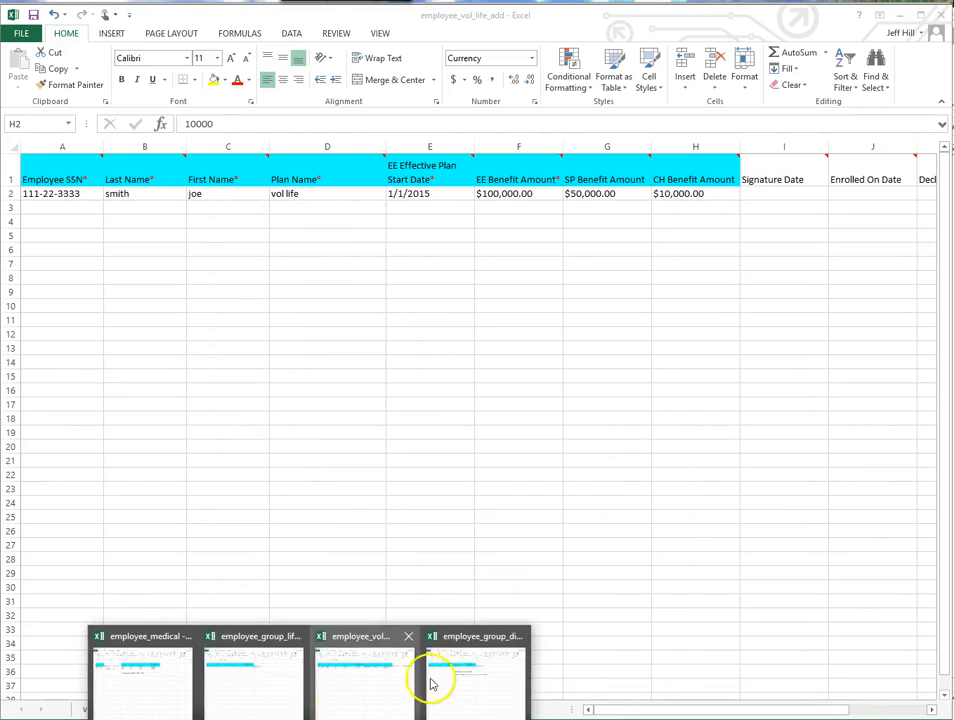
left_click(445, 680)
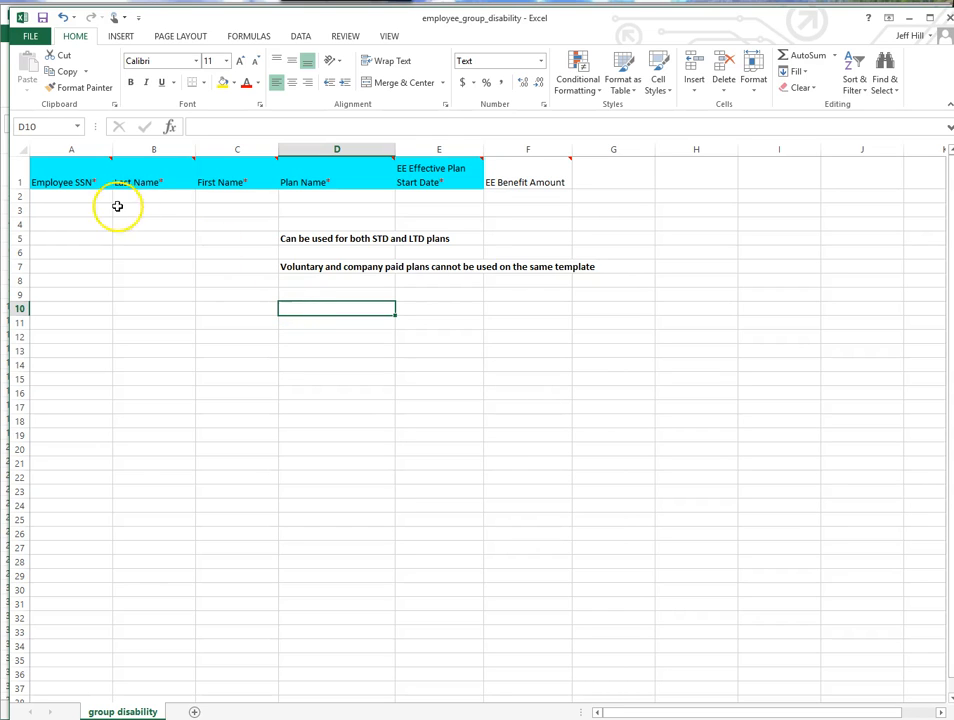
left_click(76, 181)
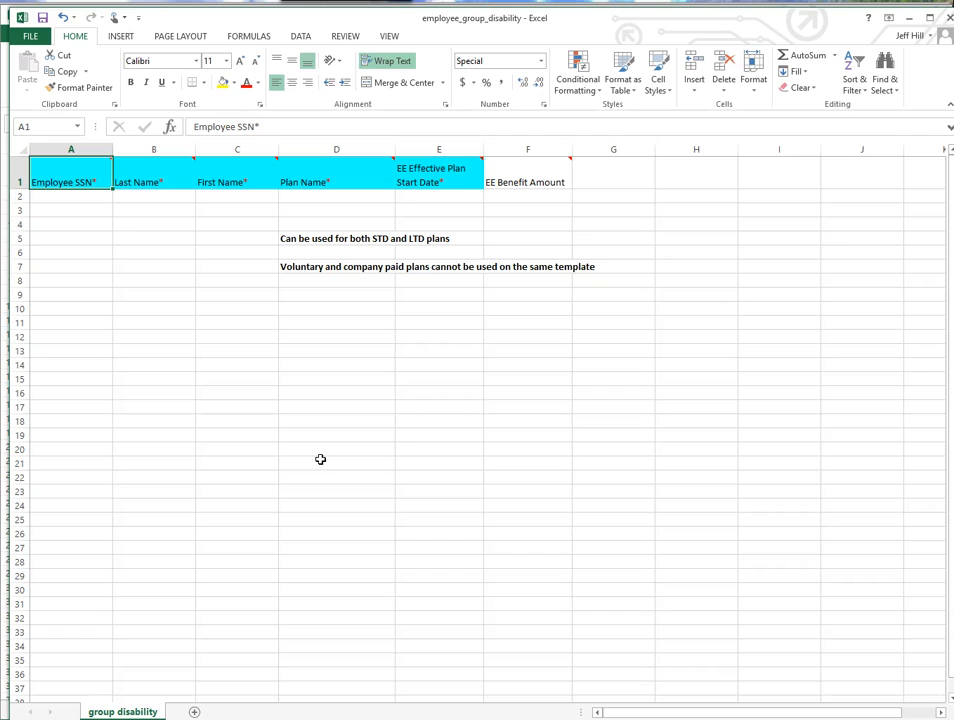
left_click_drag(381, 238, 449, 251)
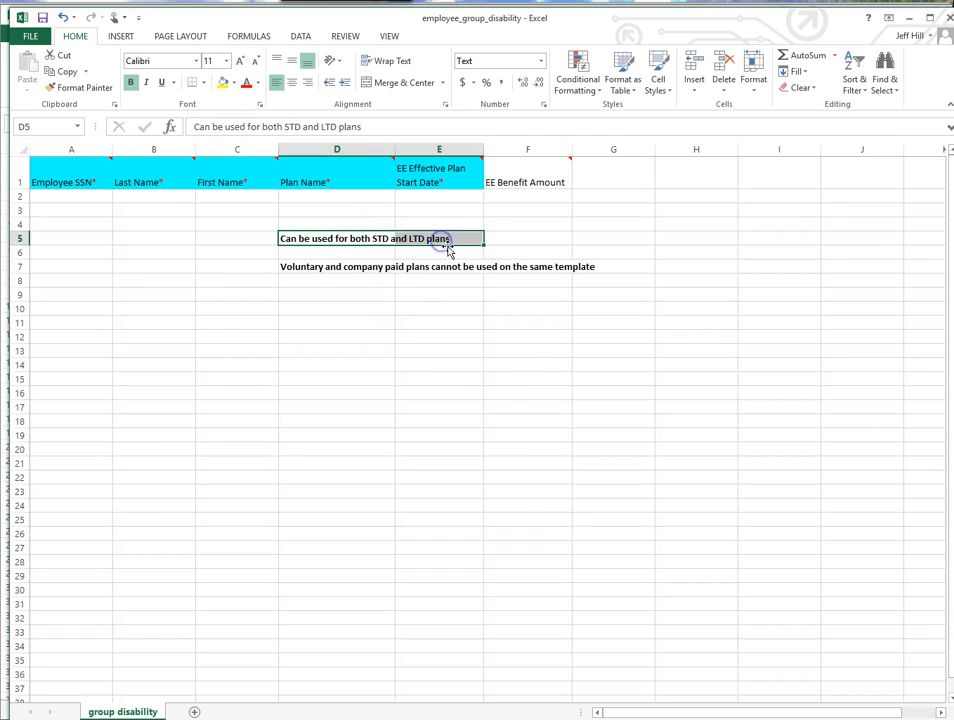
left_click(435, 455)
left_click_drag(318, 268, 601, 270)
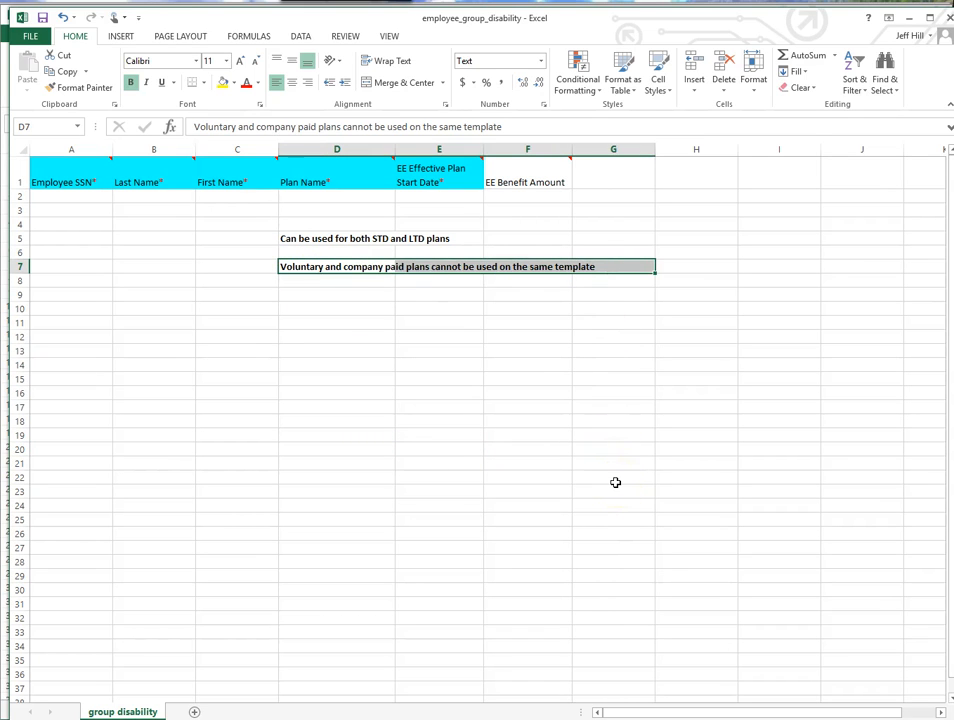